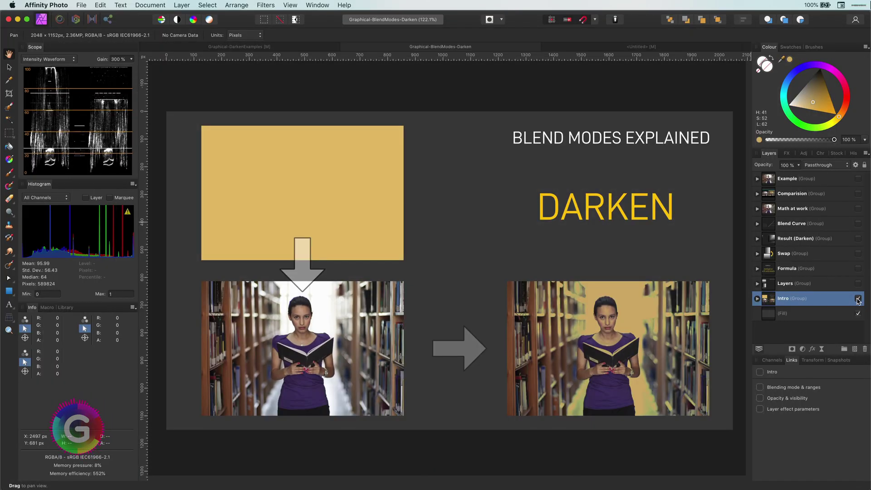
Hide the Intro group and show the Layers and Formula groups to reveal the min(a,b) Darken formula.
click(858, 298)
click(858, 284)
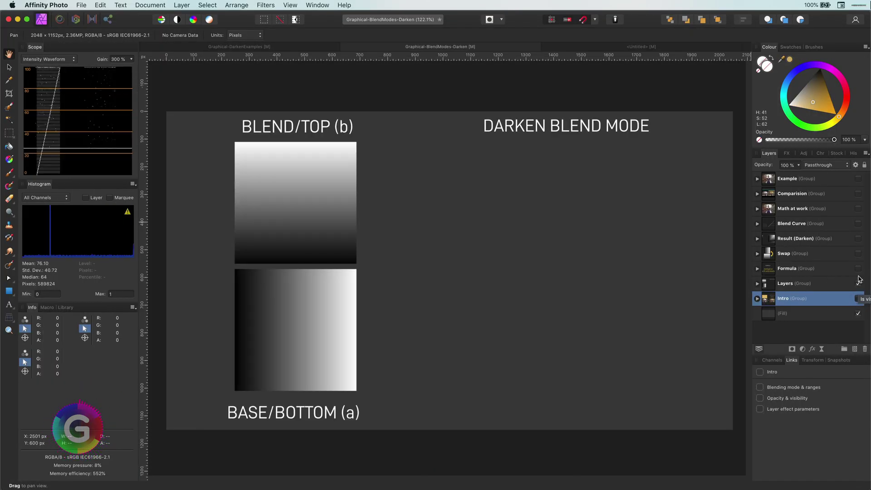
click(858, 272)
click(858, 269)
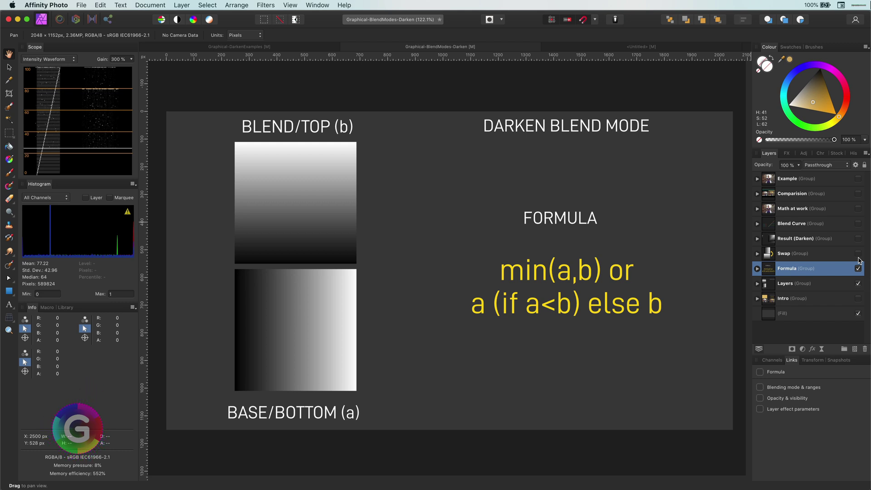
click(859, 258)
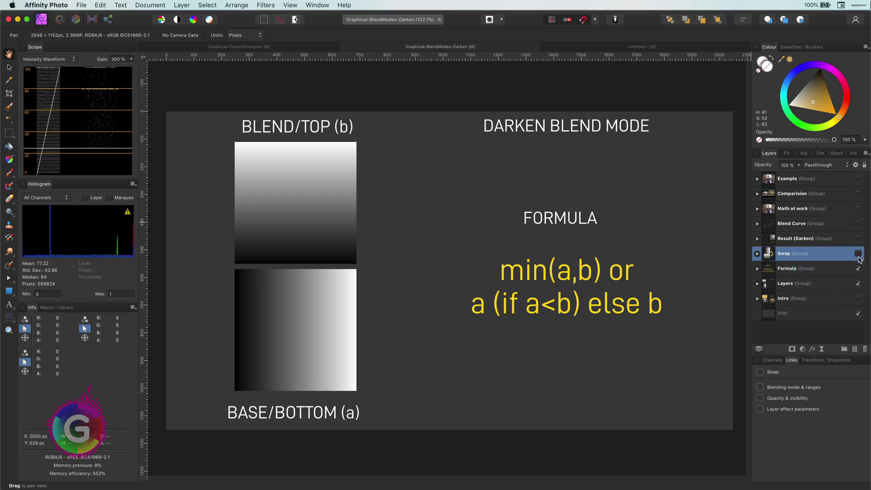
click(858, 255)
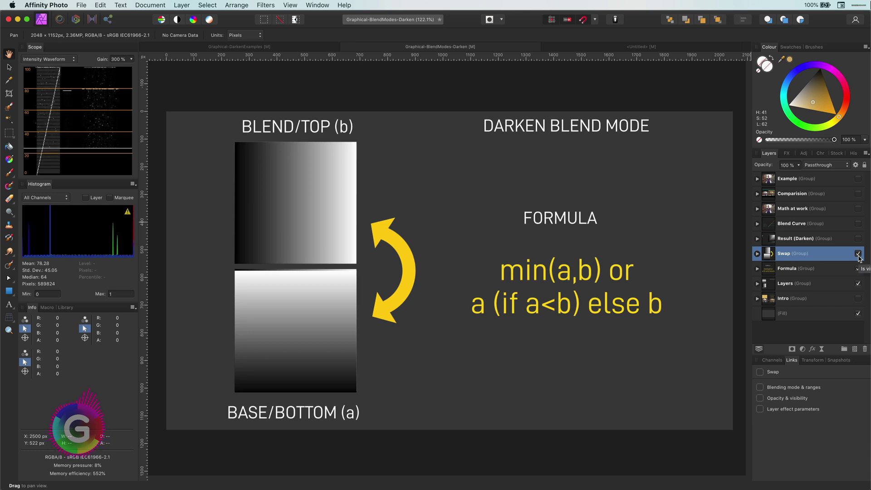
click(858, 255)
click(858, 255)
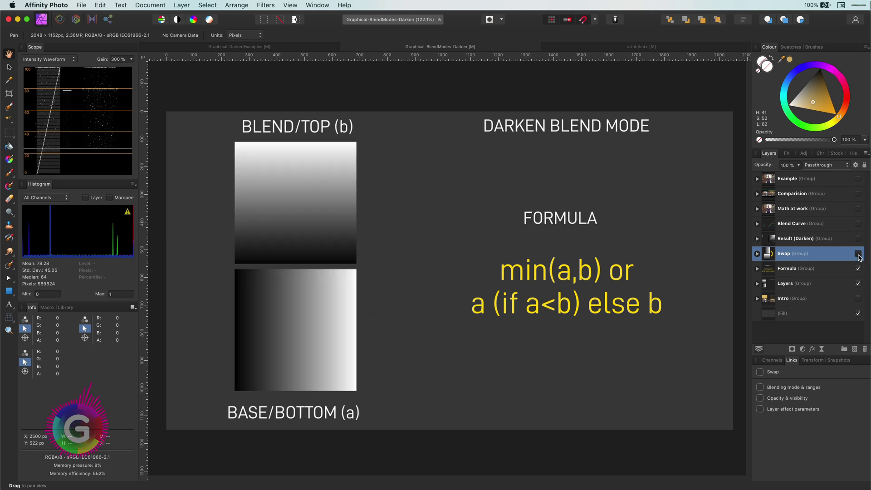
click(858, 254)
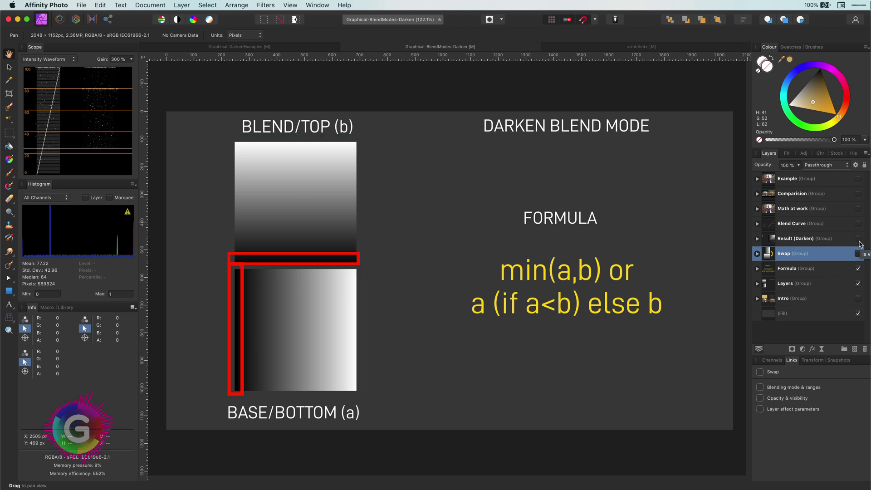
Show the Result (Darken) gradient and overlay the coloured Blend Curve group on the slide.
click(860, 241)
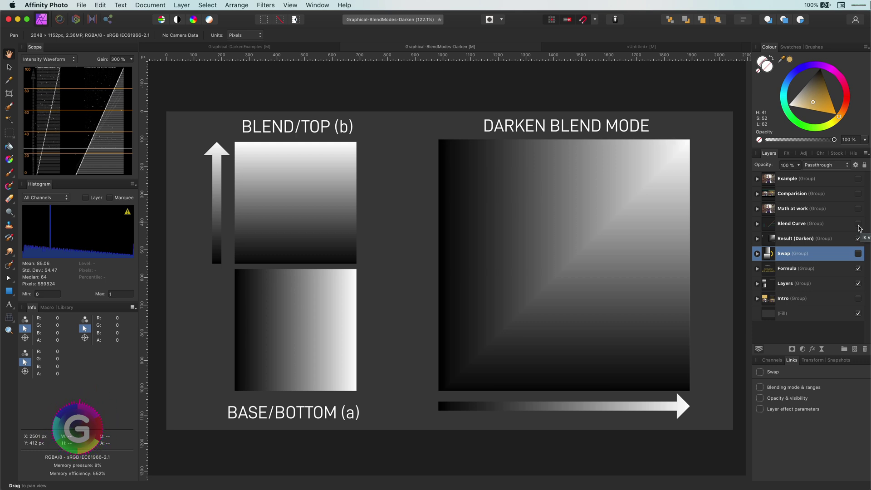
click(858, 225)
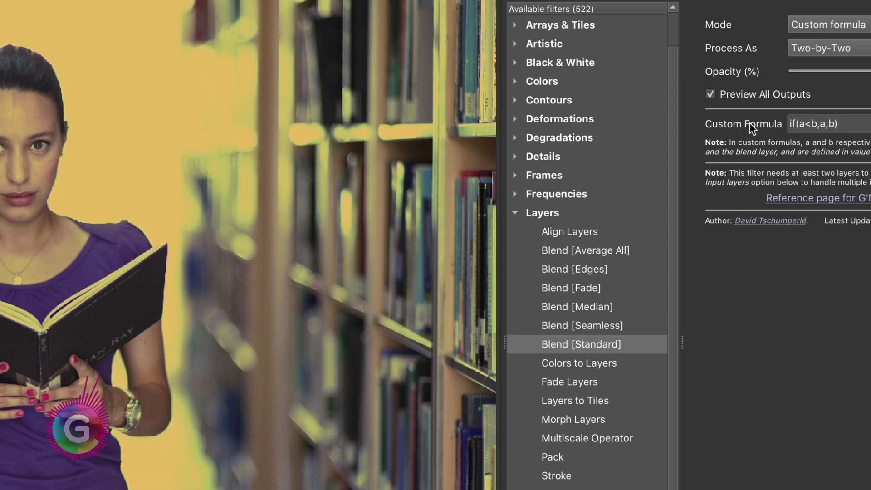
Replace the custom formula if(a<b,a,b) with min(a,b).
key(ctrl+a)
key(BackSpace)
text(min()
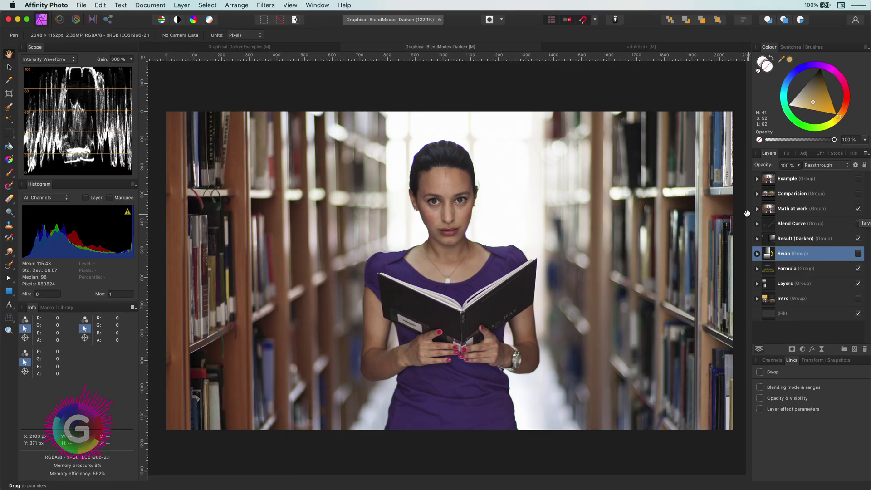
Show the yellow Pixel layer in Math at work, set it to Darken, and toggle its Rectangle mask.
click(758, 209)
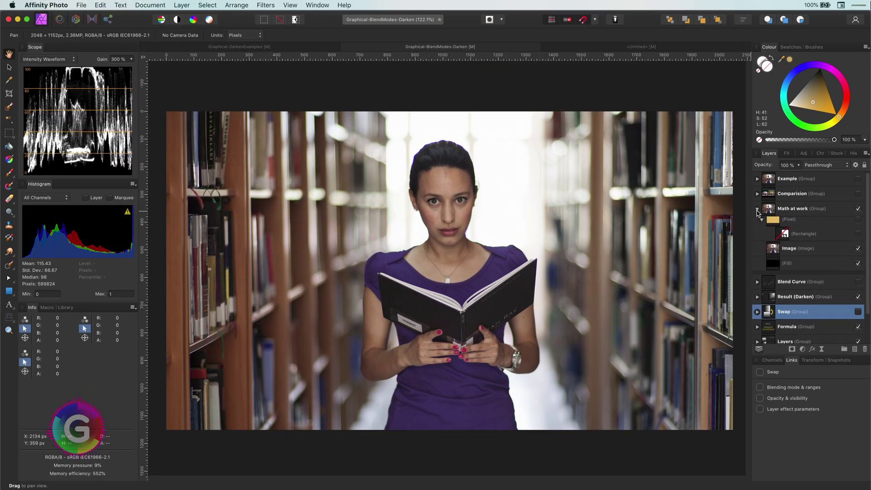
click(858, 224)
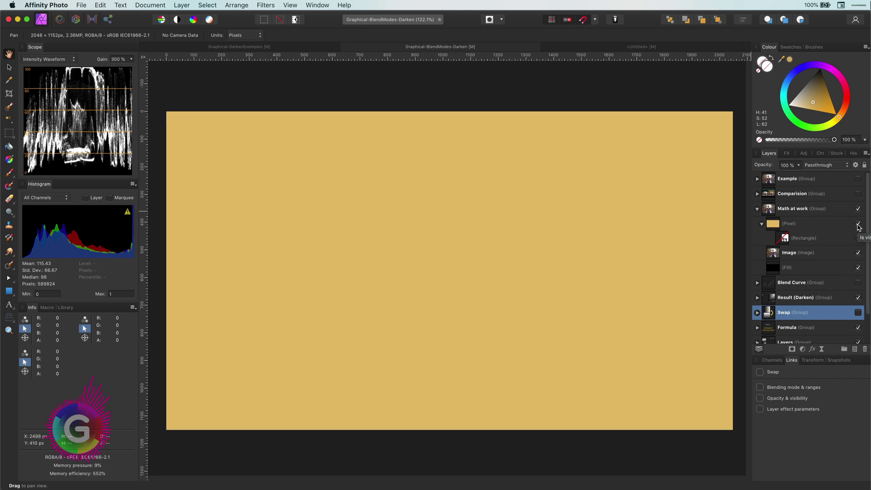
click(818, 226)
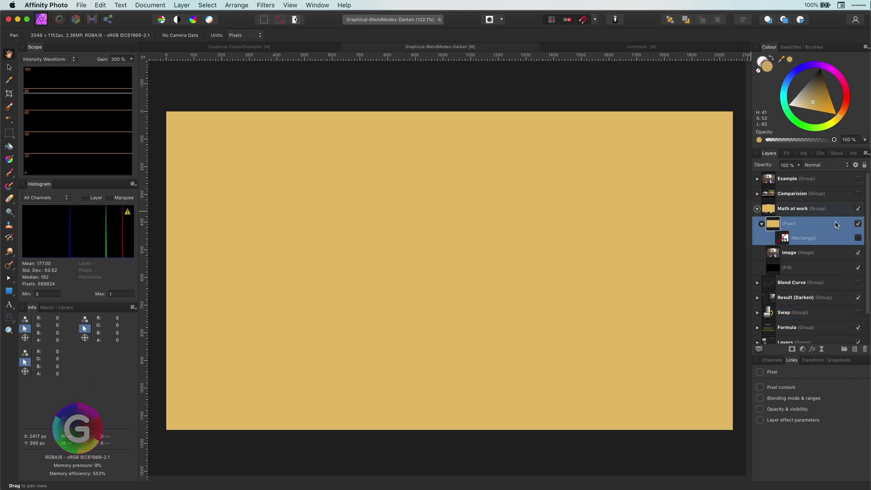
click(834, 168)
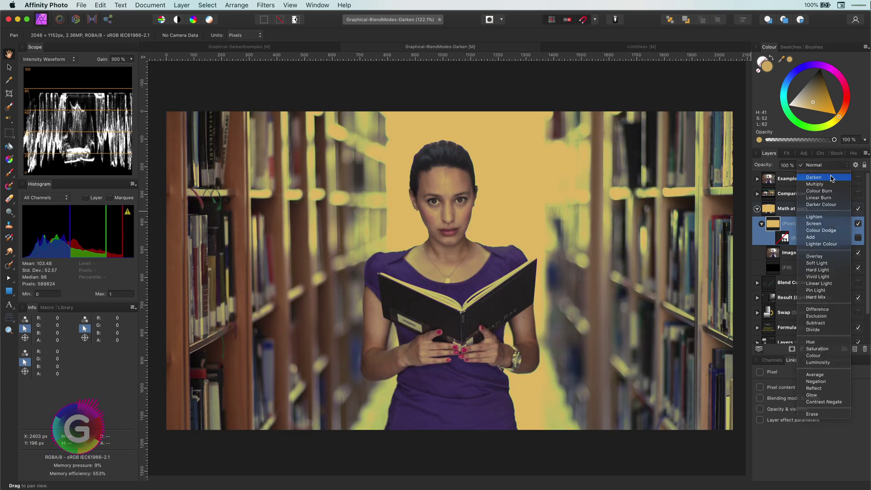
click(833, 177)
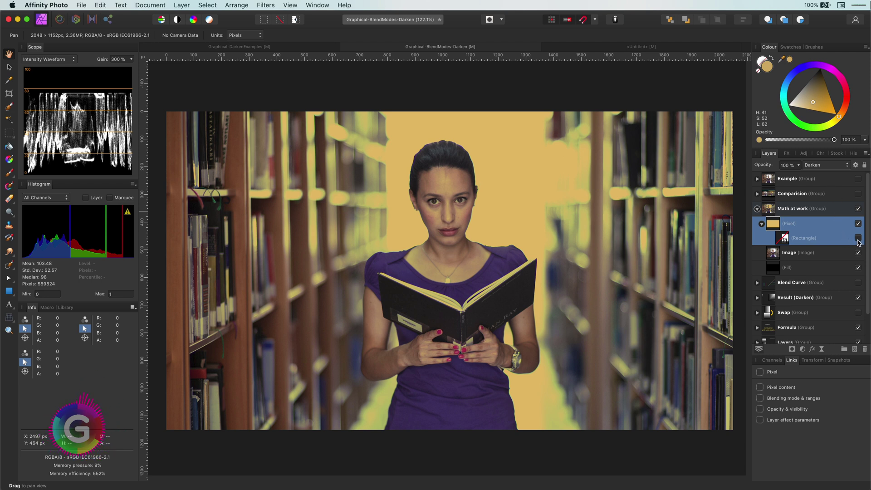
click(858, 239)
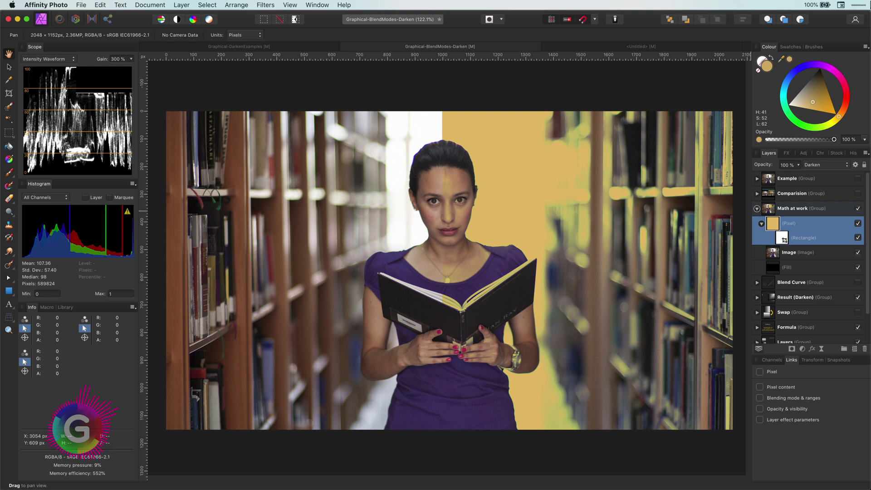
click(858, 237)
Drag the Underlying Composition Ranges top-right node to 0%, then toggle the yellow layer to compare.
click(855, 165)
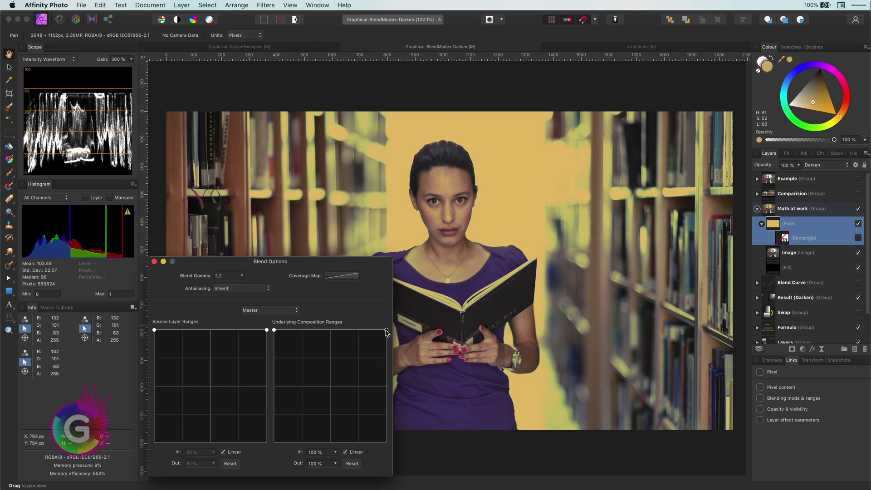
drag(386, 330, 388, 456)
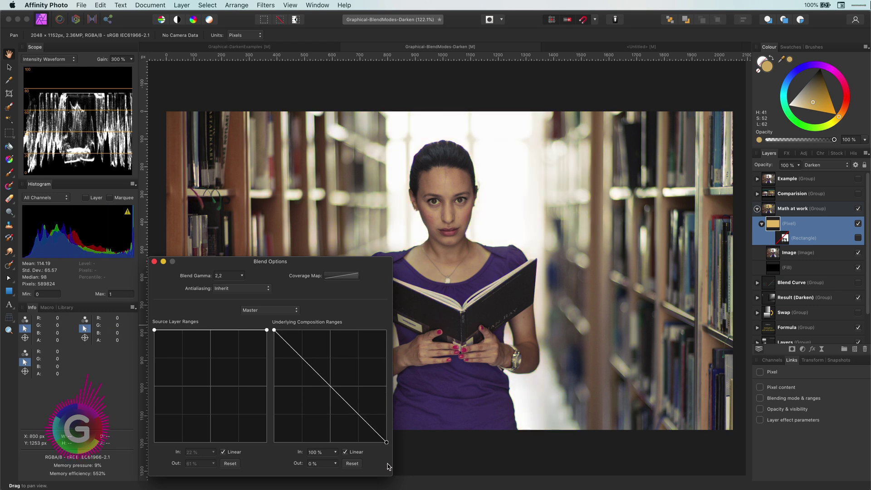
click(154, 262)
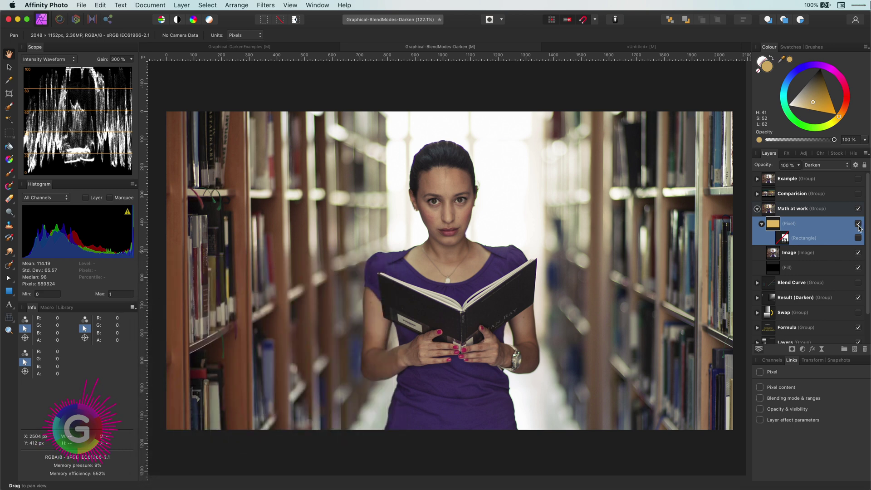
click(858, 224)
click(857, 223)
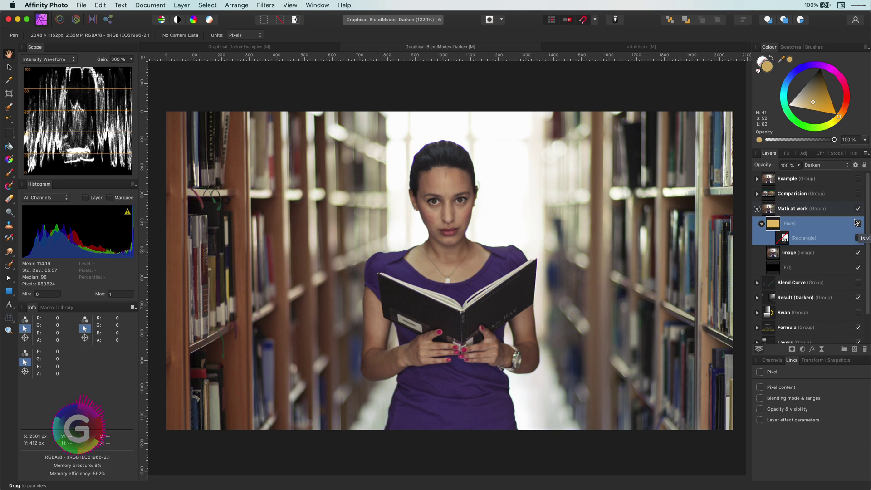
click(825, 165)
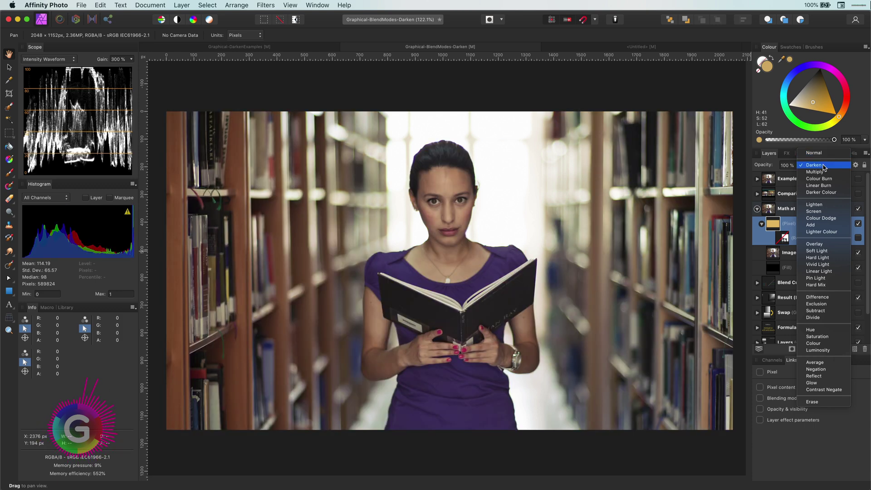
click(824, 166)
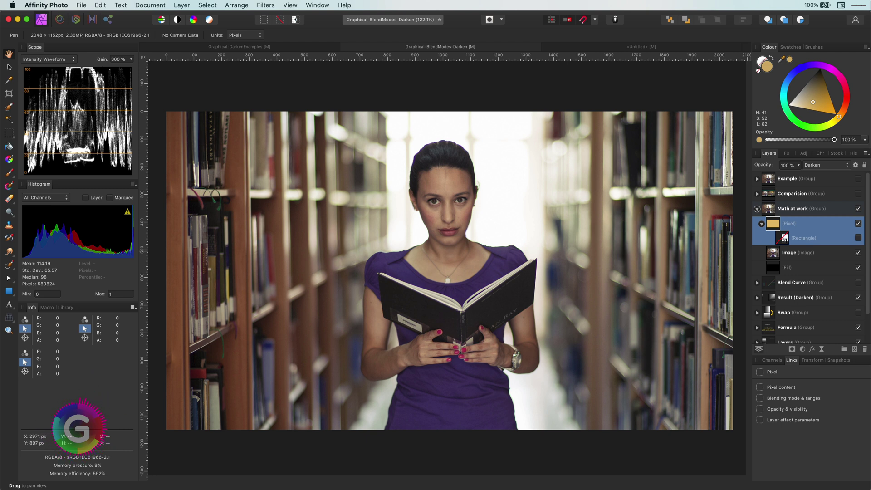
click(824, 166)
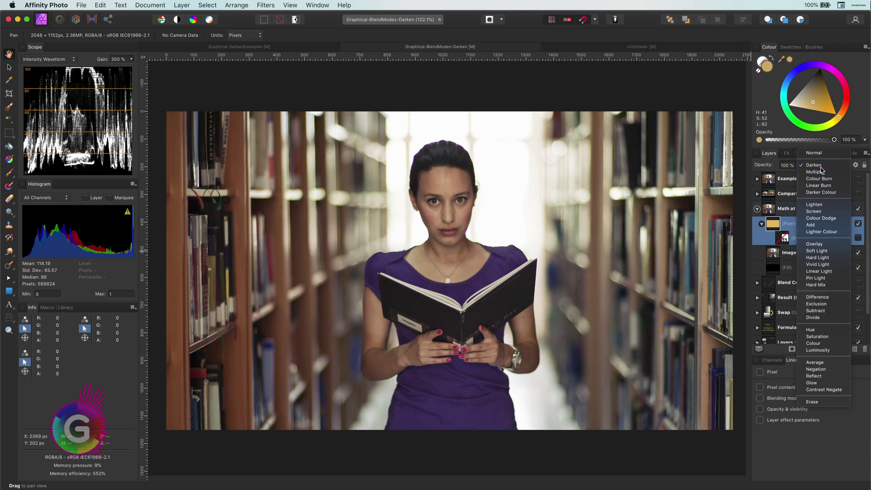
click(762, 214)
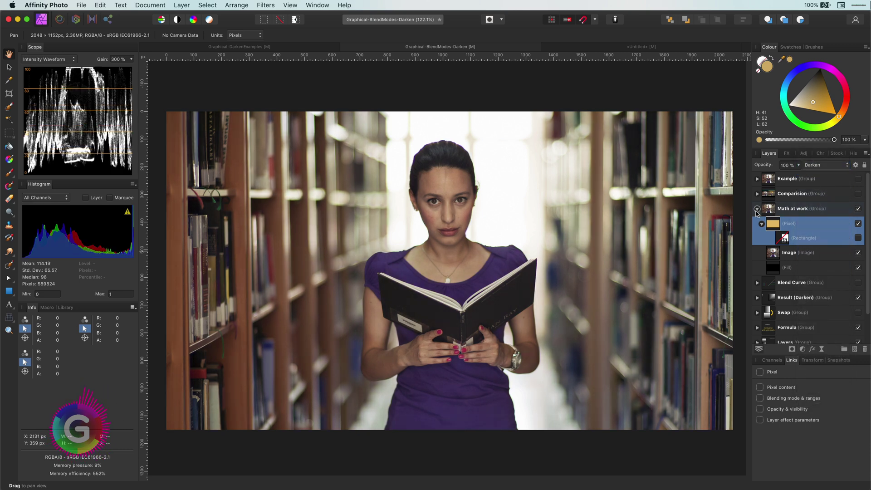
click(757, 210)
click(858, 194)
key(v)
click(757, 193)
click(792, 194)
click(795, 209)
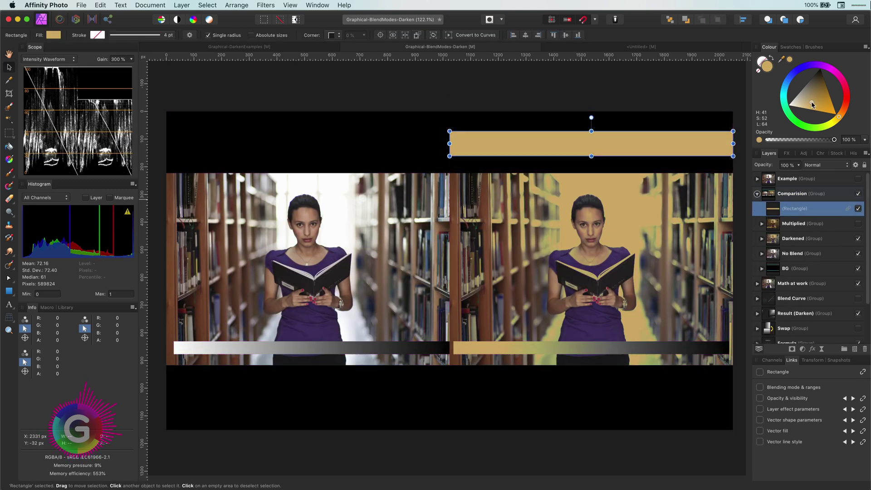
drag(813, 105, 798, 73)
key(super+z)
key(super+z)
key(super+z)
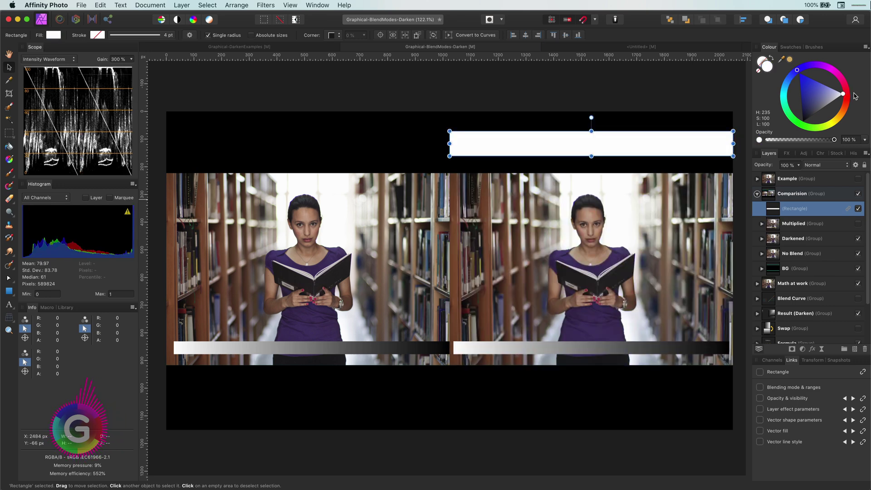
key(super+z)
click(853, 194)
Hide the Comparison slide, show the Example group, and set the purple gradient Rectangle to Darken.
click(857, 193)
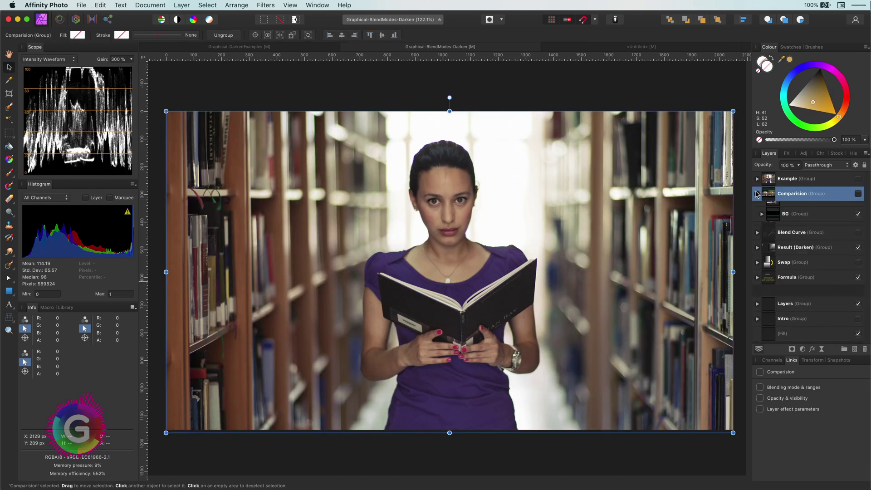
click(858, 179)
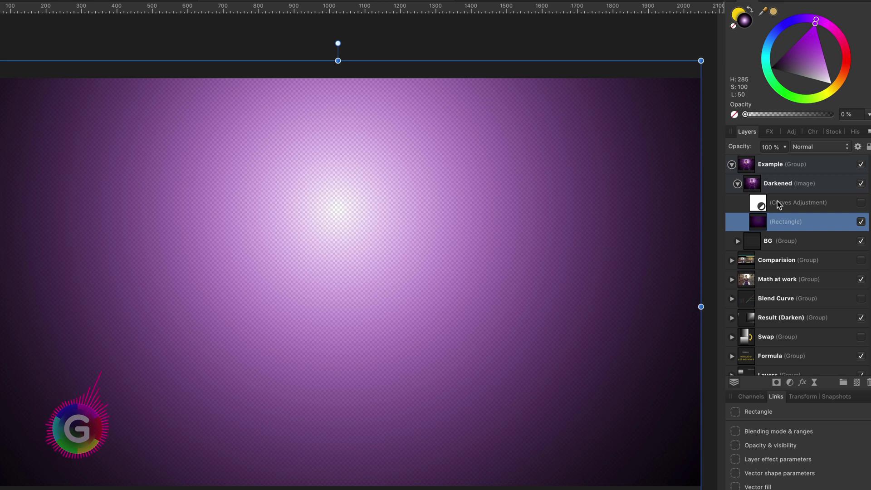
click(792, 207)
click(791, 222)
click(815, 148)
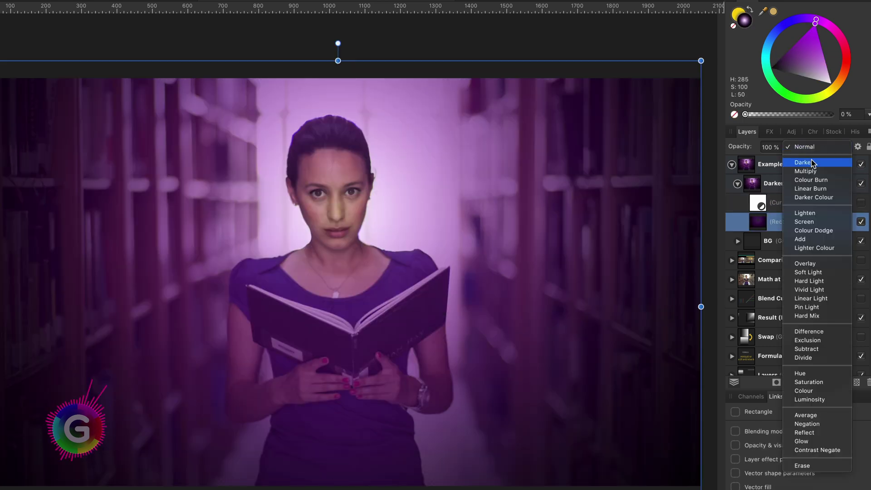
click(812, 164)
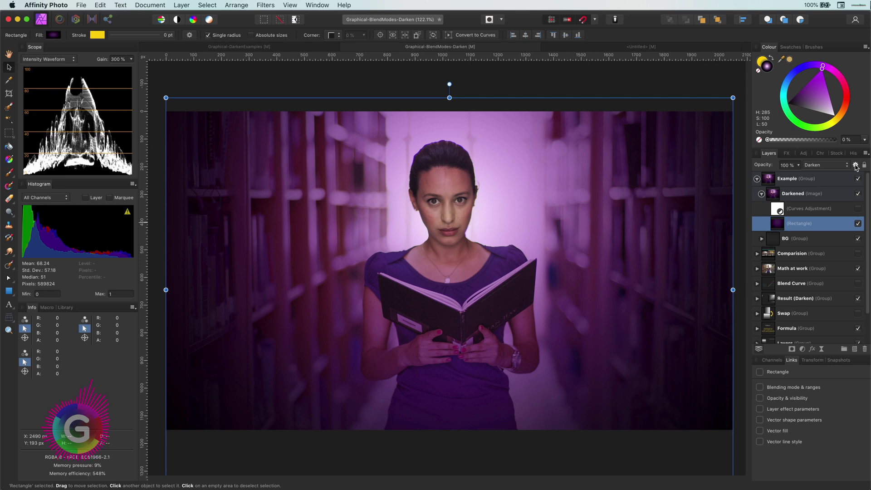
Drop the Underlying Composition Ranges right node to the bottom so bright areas escape the purple tint.
click(856, 165)
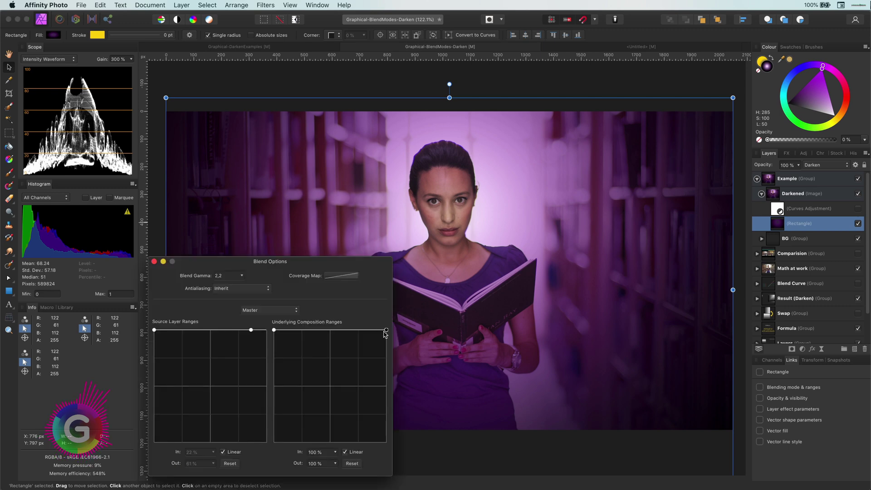
drag(385, 331, 385, 332)
drag(393, 441, 388, 445)
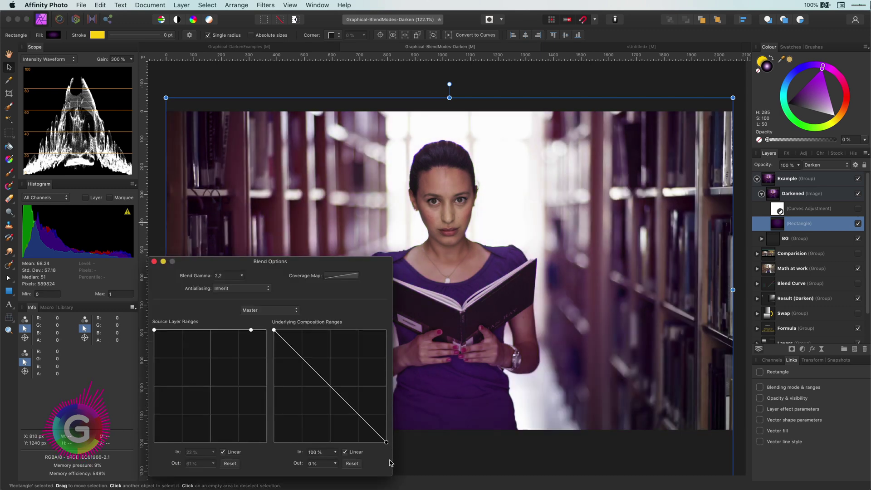
click(154, 261)
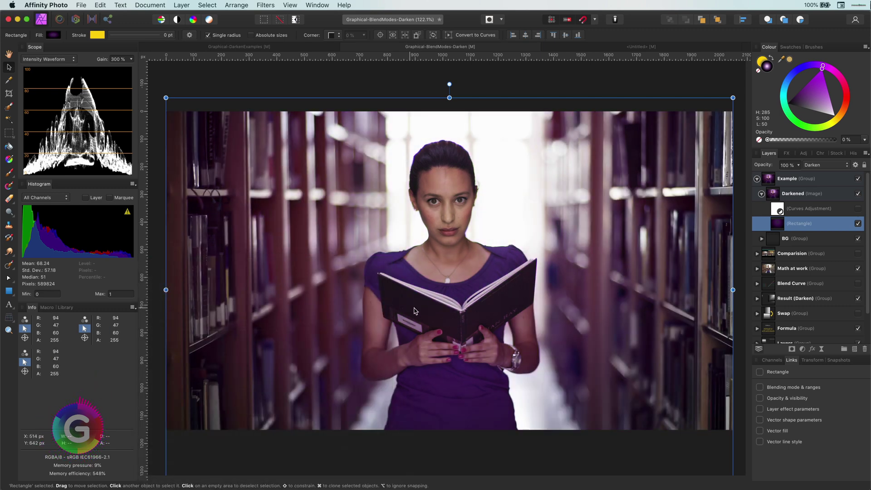
click(821, 165)
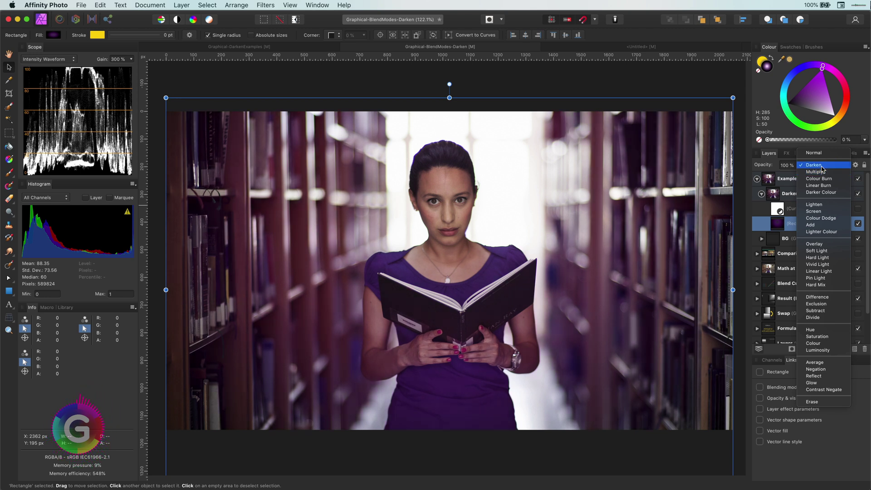
Keep the rectangle in Darken, switch on the Curves adjustment, and set its blend mode to Darken.
click(821, 166)
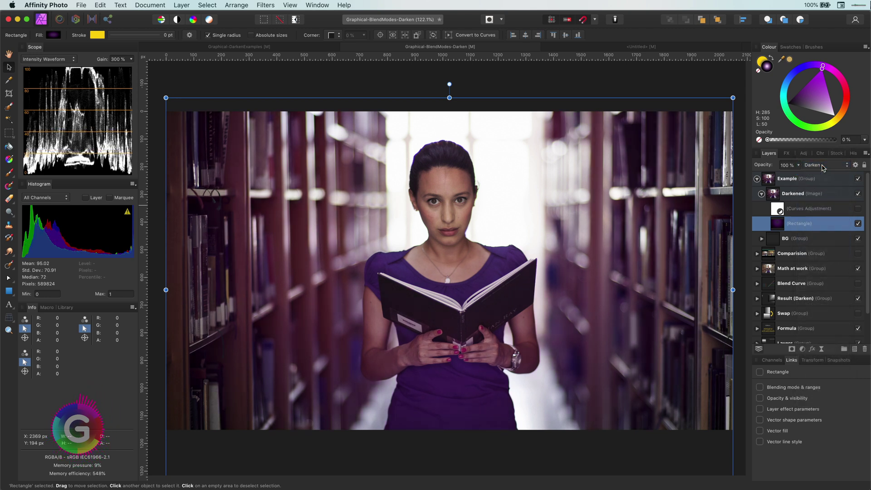
click(813, 210)
click(859, 209)
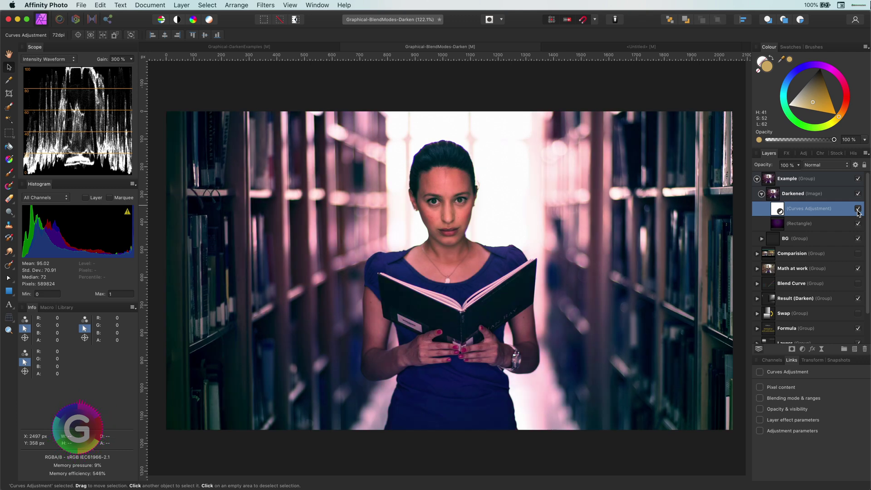
double_click(778, 209)
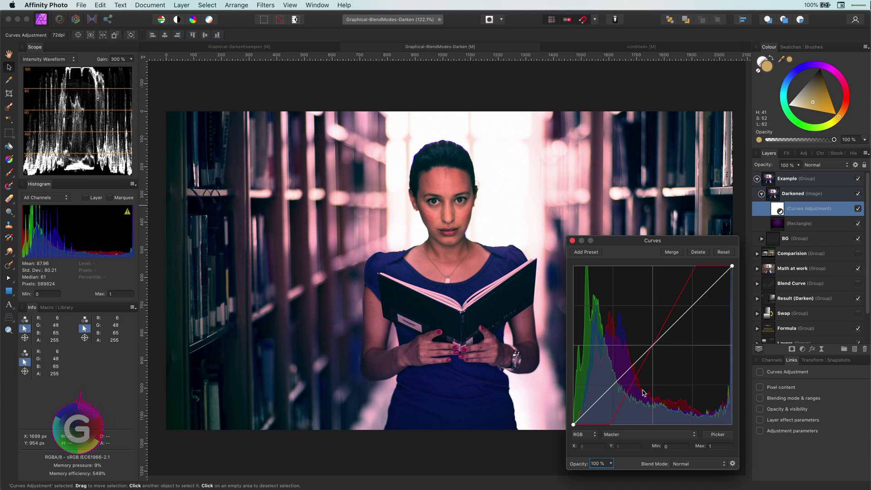
click(693, 465)
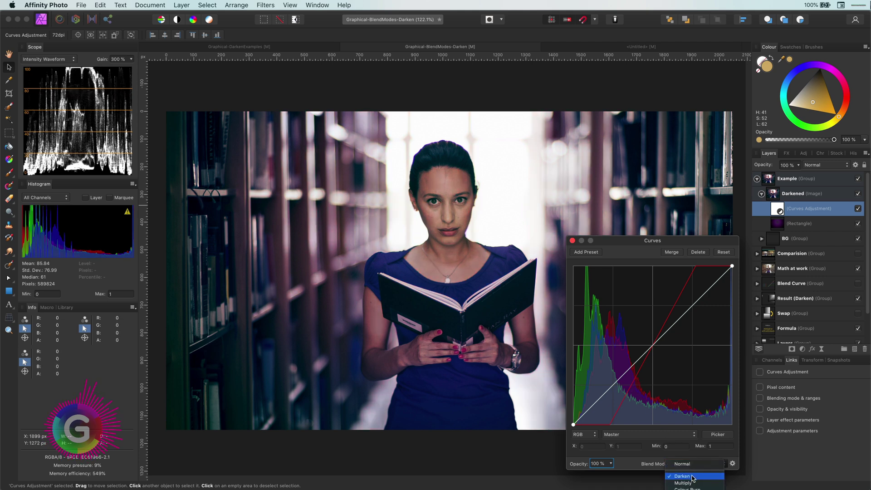
click(693, 476)
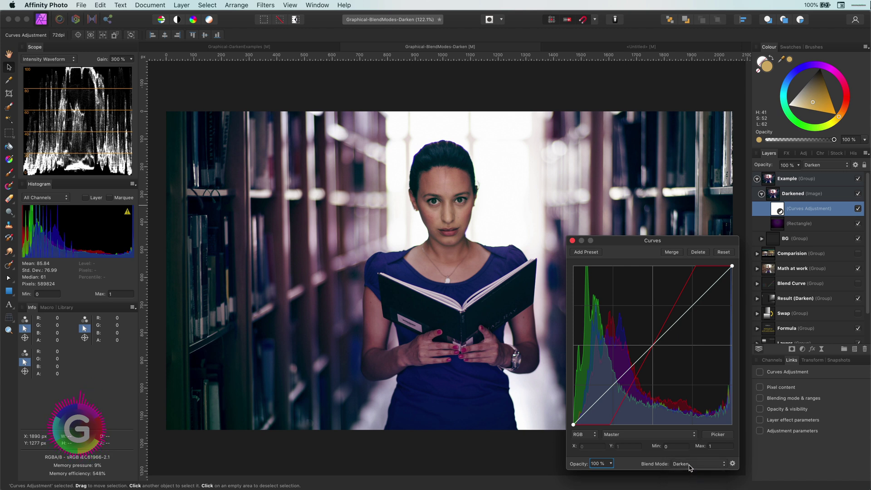
click(690, 465)
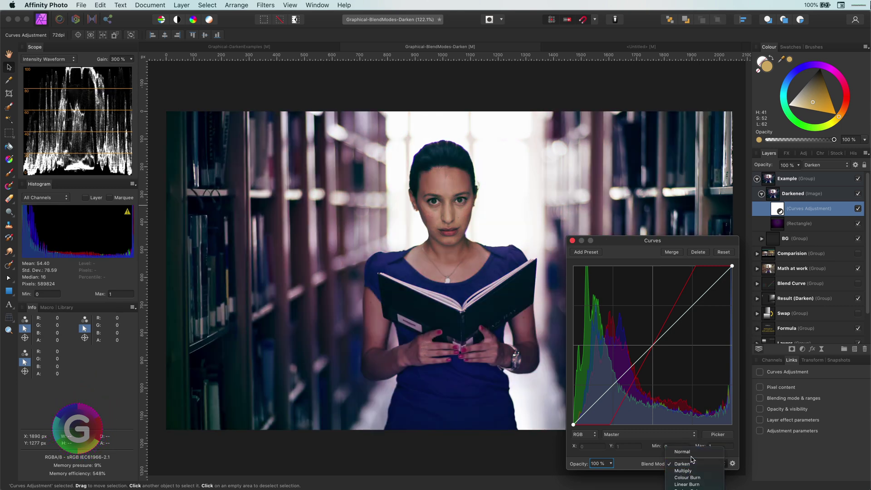
Hide the existing Curves layer and add a new Curves adjustment.
click(682, 464)
click(572, 241)
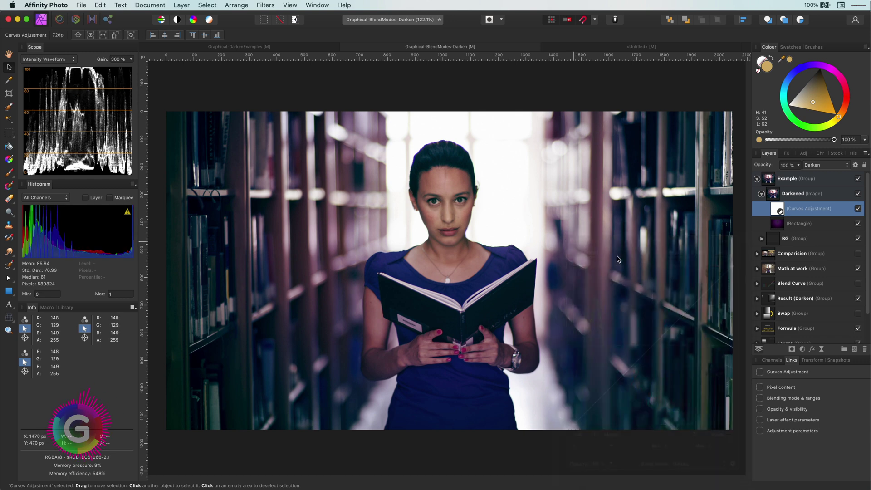
click(858, 210)
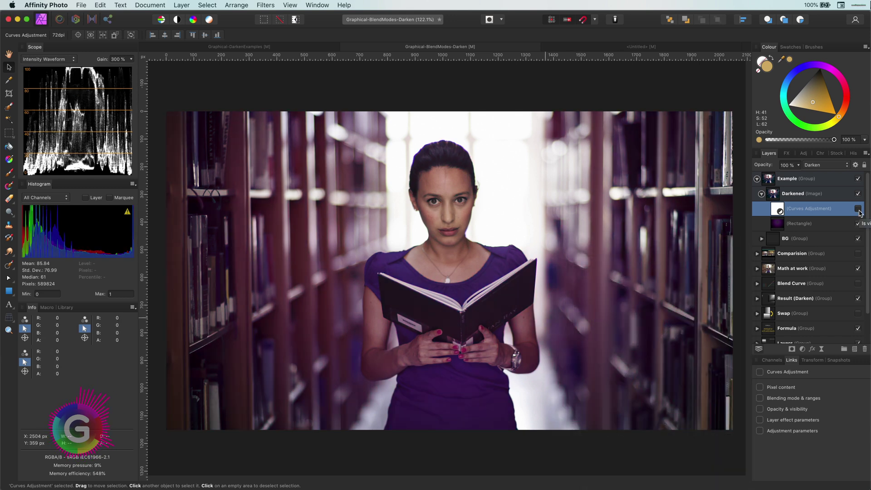
click(803, 349)
click(823, 448)
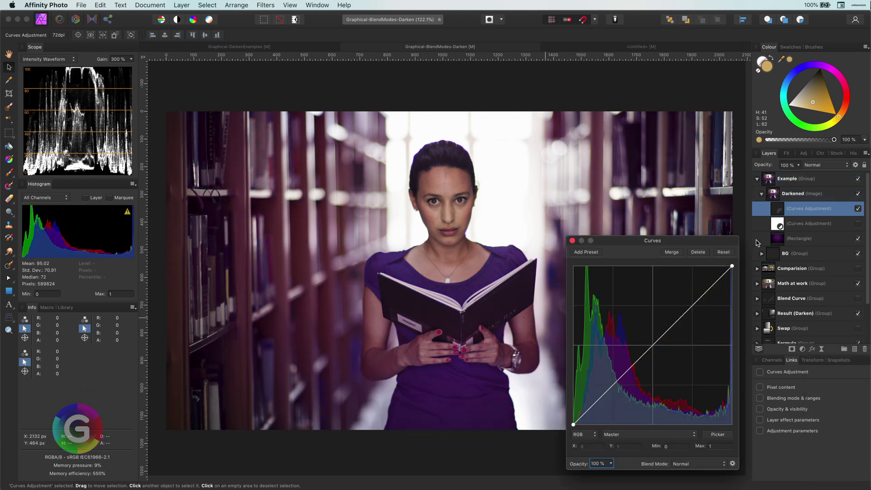
Set the new Curves to Darken and bend its Master curve below the diagonal through two points.
drag(650, 352, 647, 326)
click(703, 464)
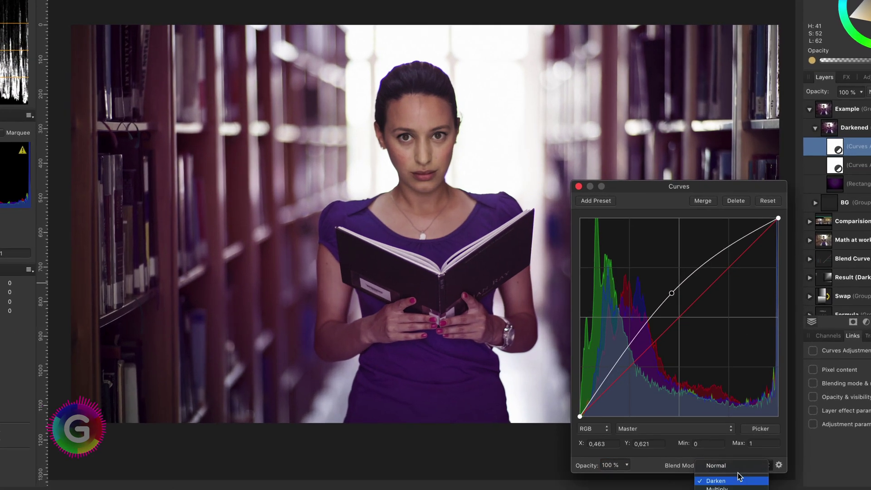
click(685, 476)
drag(710, 245, 767, 214)
drag(677, 285, 666, 369)
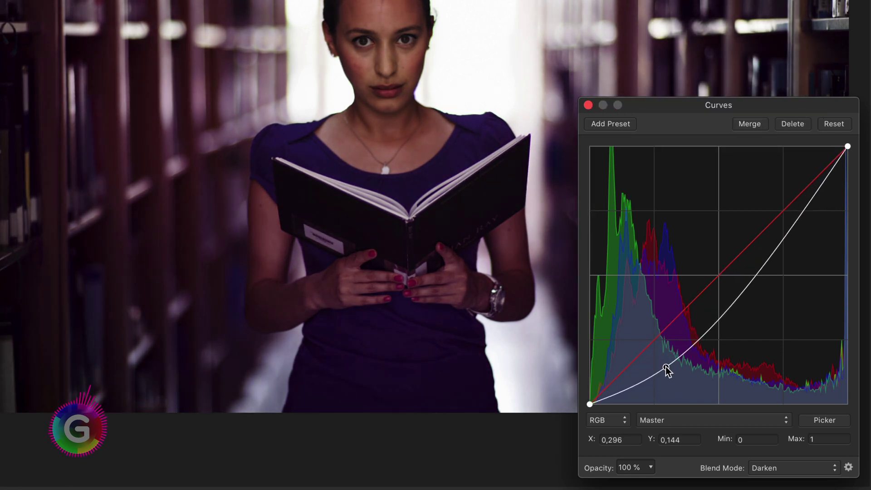
drag(718, 323, 720, 291)
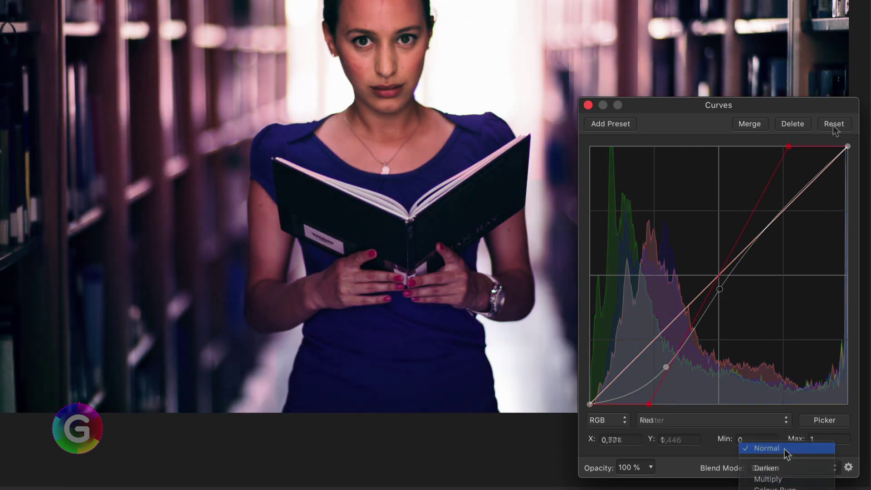
Switch Curves back to Normal and try points on the Red channel curve.
click(785, 450)
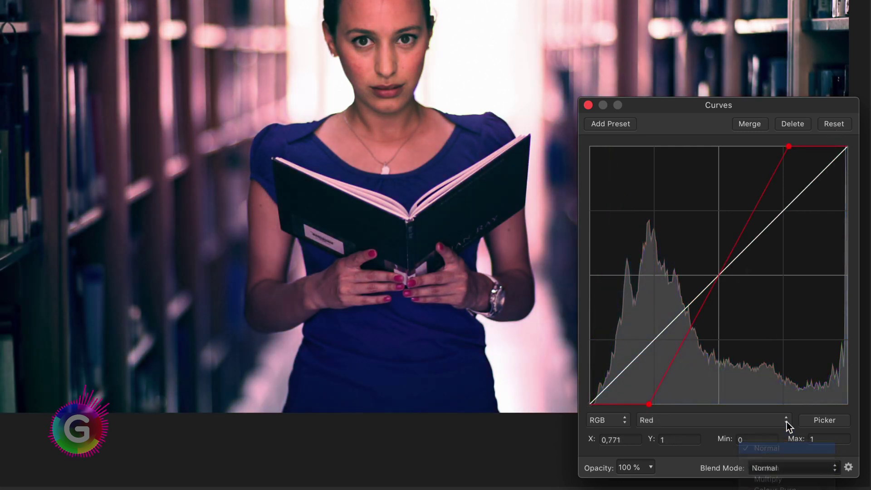
click(719, 278)
drag(789, 147, 850, 144)
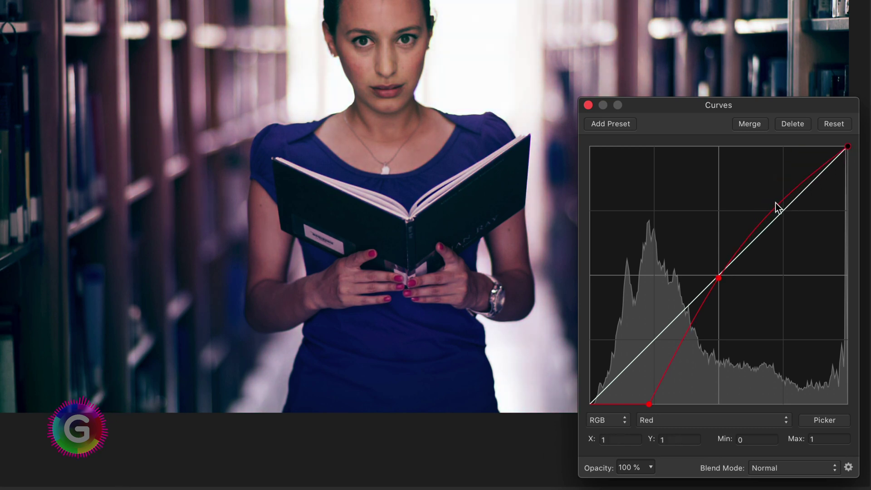
drag(778, 204, 781, 216)
Reset the red curve, blend it in Darken, and drag the red black point right to cut shadow red.
click(829, 129)
click(779, 469)
click(777, 484)
drag(592, 406, 649, 411)
drag(841, 149, 791, 139)
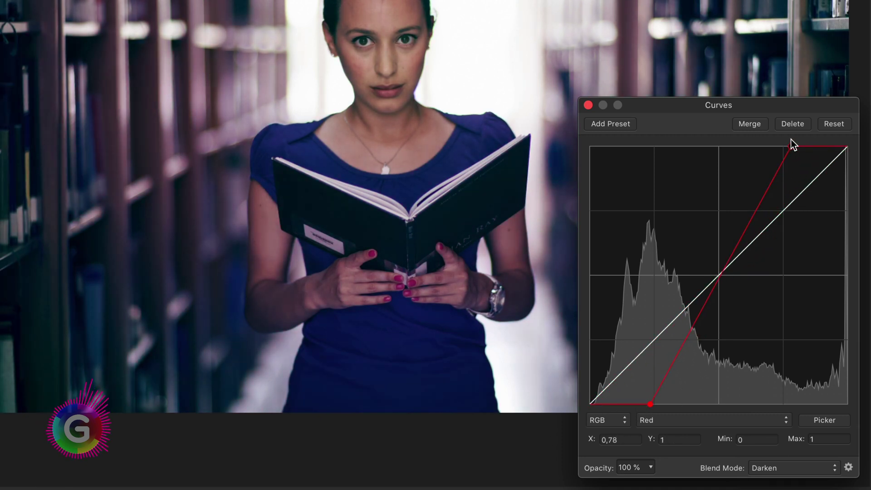
click(587, 105)
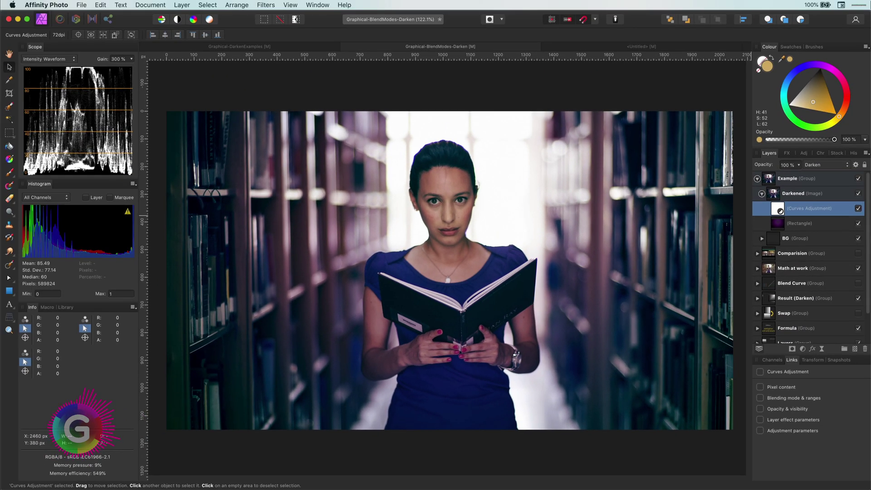
In the Darken examples document, hide the top lion layer and expand the second lion layer's adjustments.
click(290, 47)
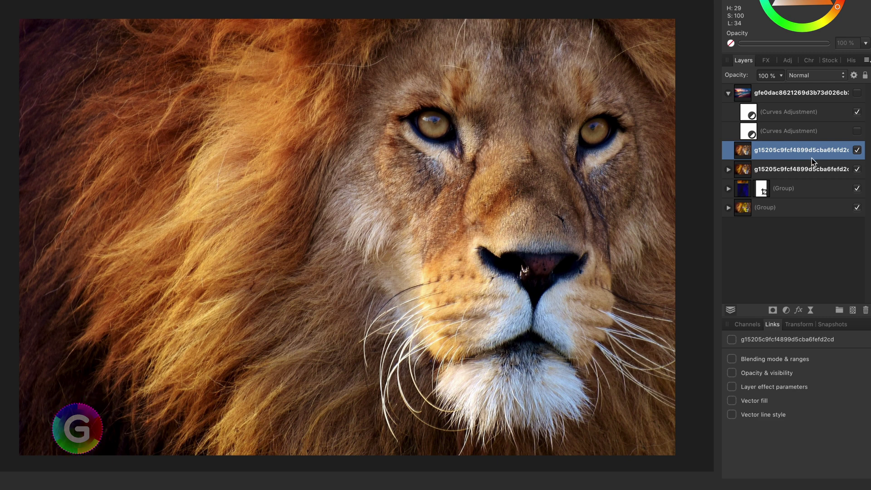
click(857, 151)
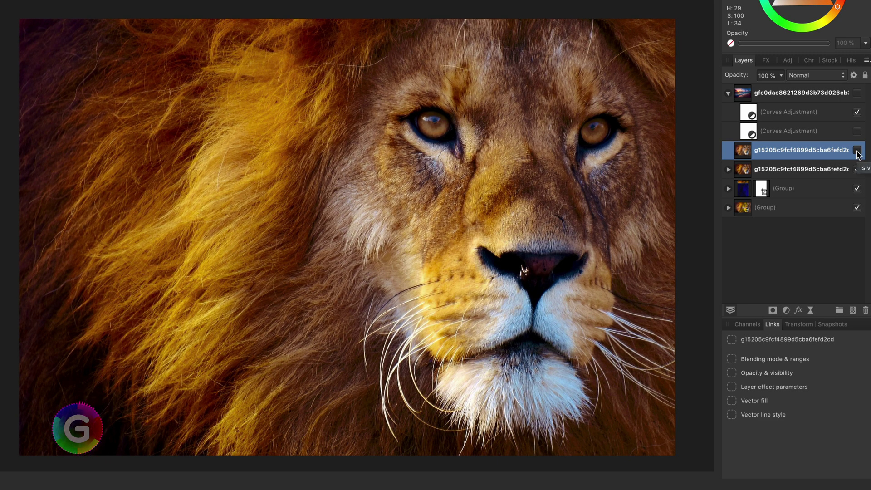
click(728, 169)
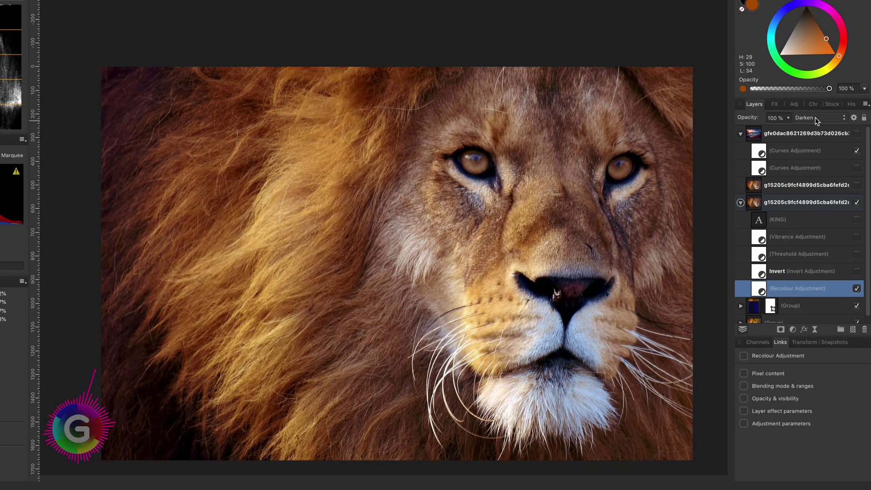
Blend the Recolour adjustment in Darken mode, previewing Multiply before keeping Darken.
click(814, 76)
click(808, 61)
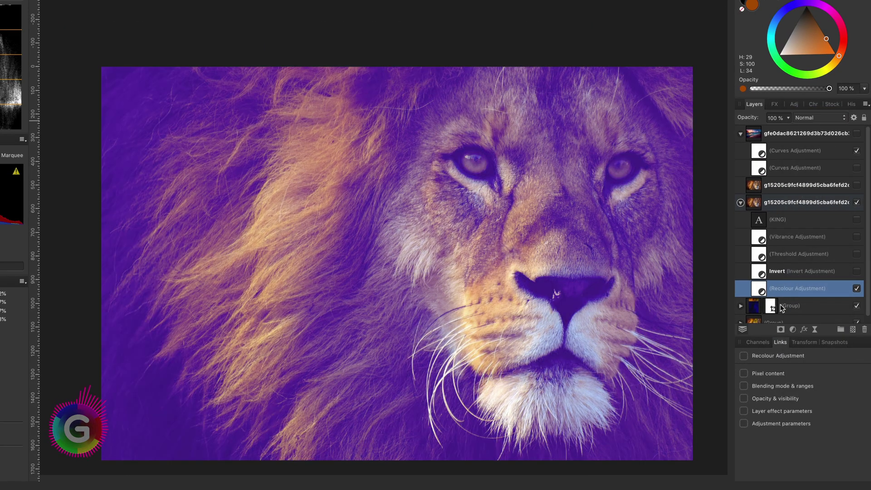
double_click(759, 291)
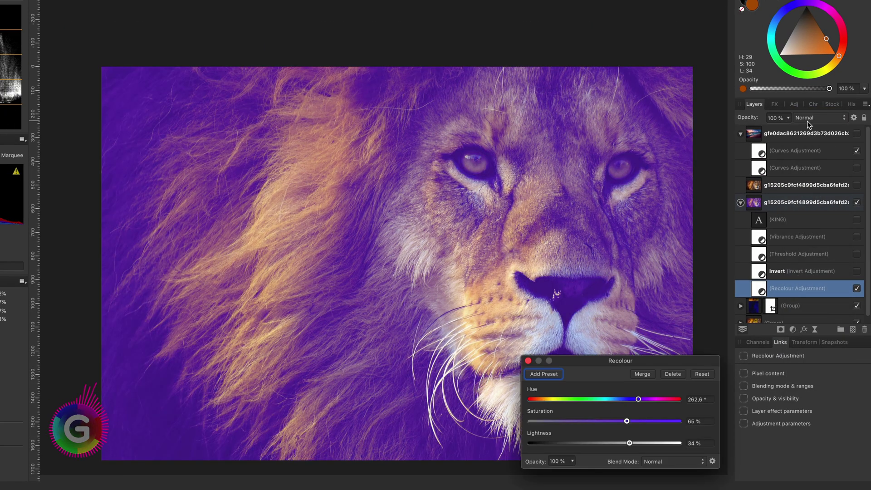
click(855, 117)
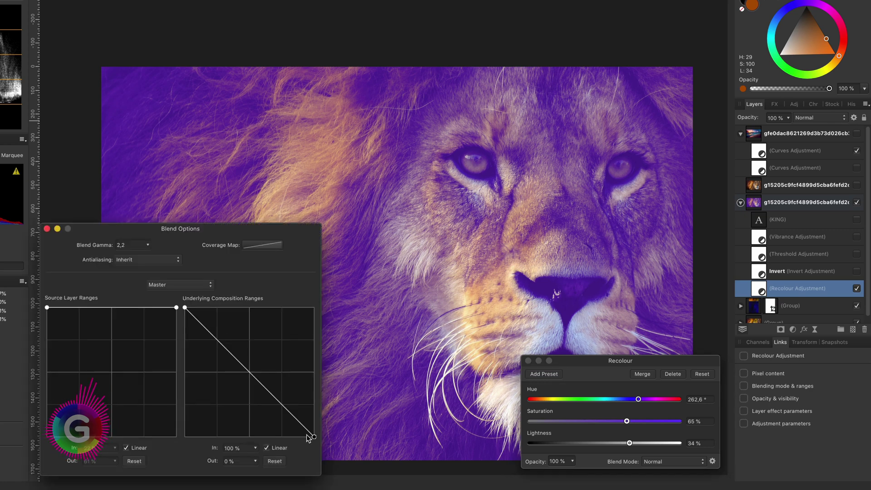
click(813, 118)
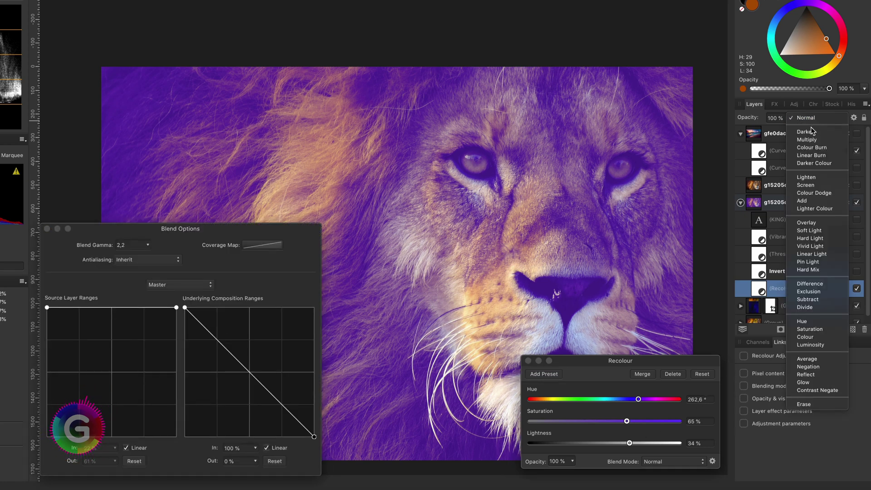
click(811, 132)
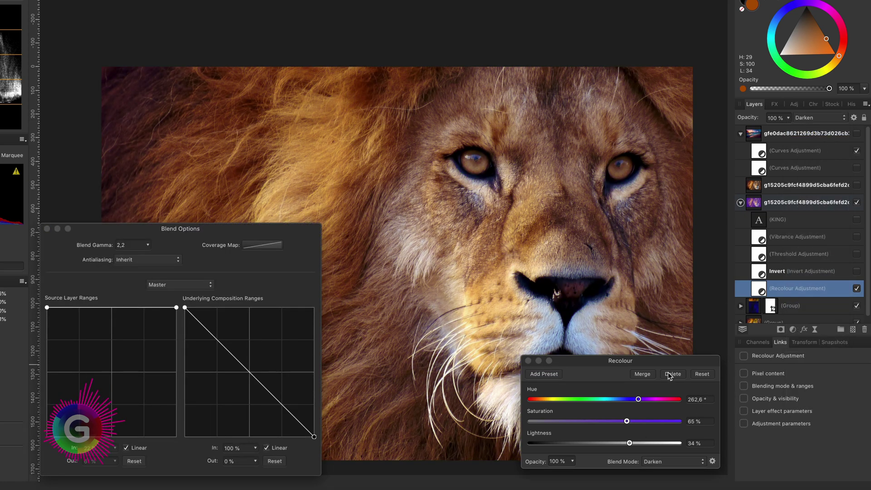
click(822, 116)
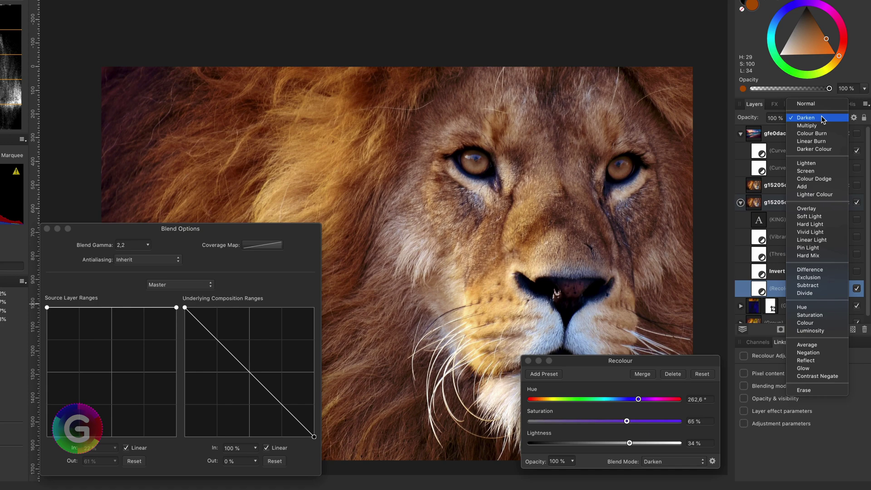
click(823, 119)
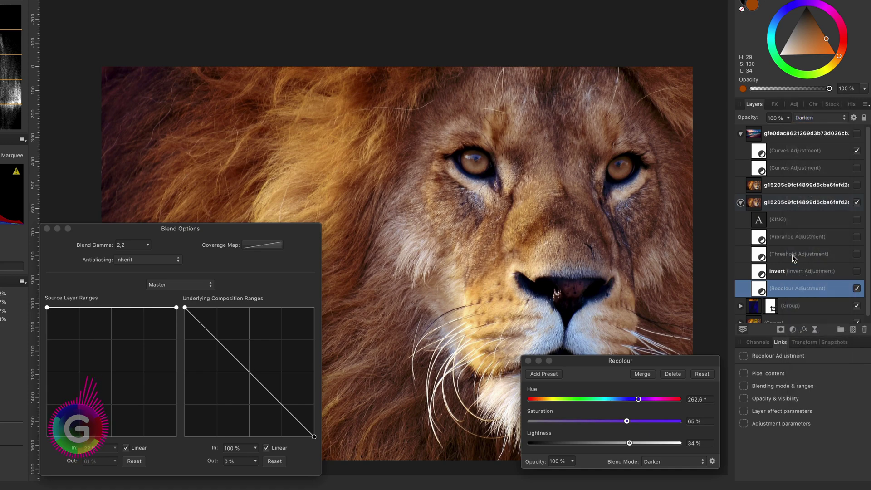
Enable the Threshold adjustment at 34%, blended in Darken mode at 12% opacity.
click(760, 257)
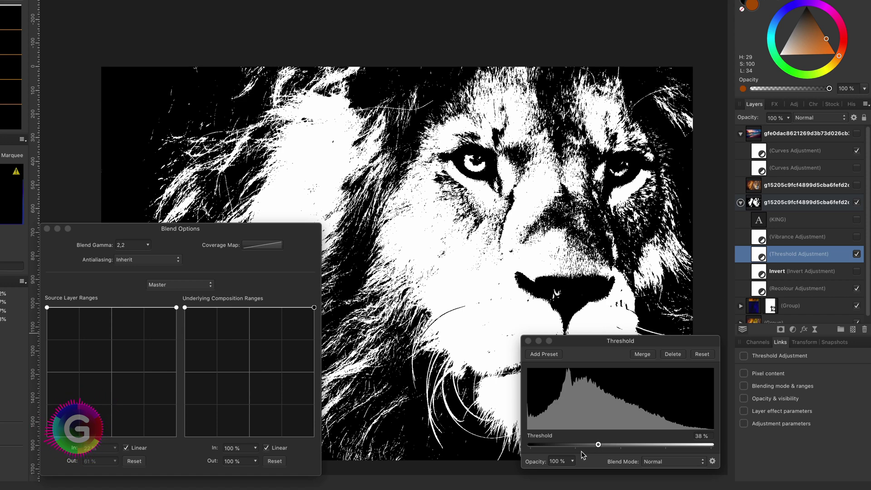
click(627, 430)
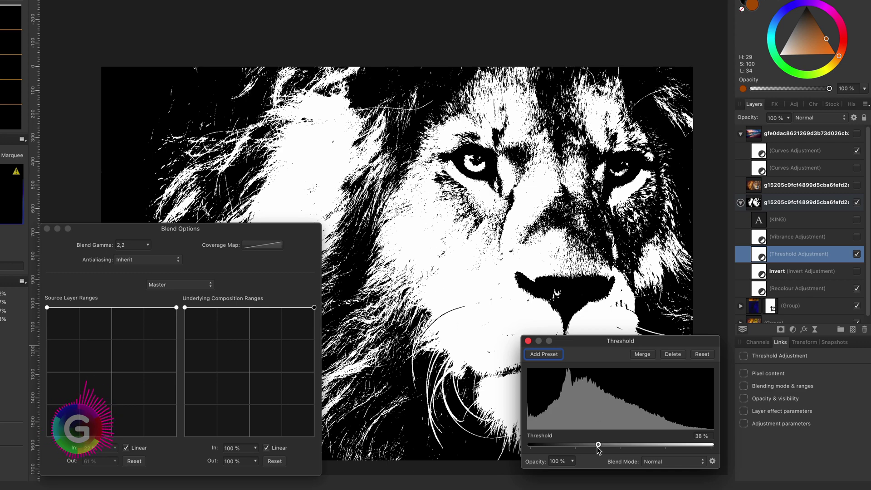
mouse_move(598, 447)
mouse_down()
mouse_move(615, 446)
mouse_move(592, 446)
mouse_up()
click(656, 462)
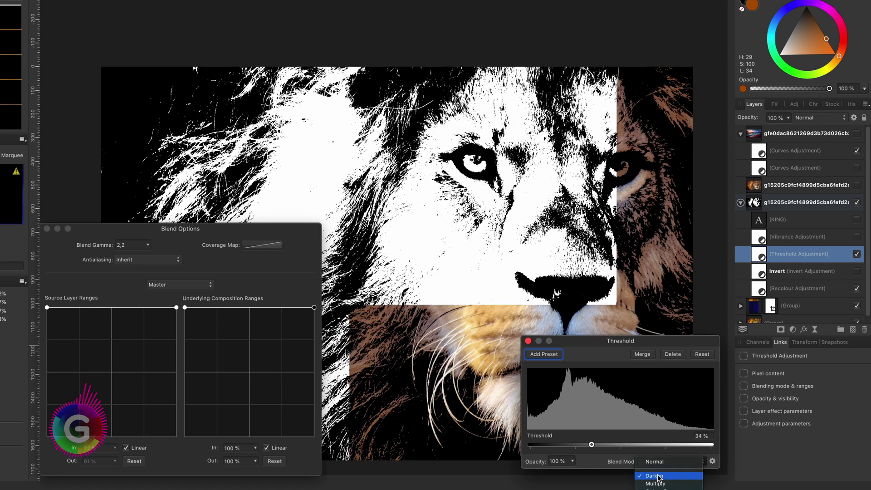
click(658, 477)
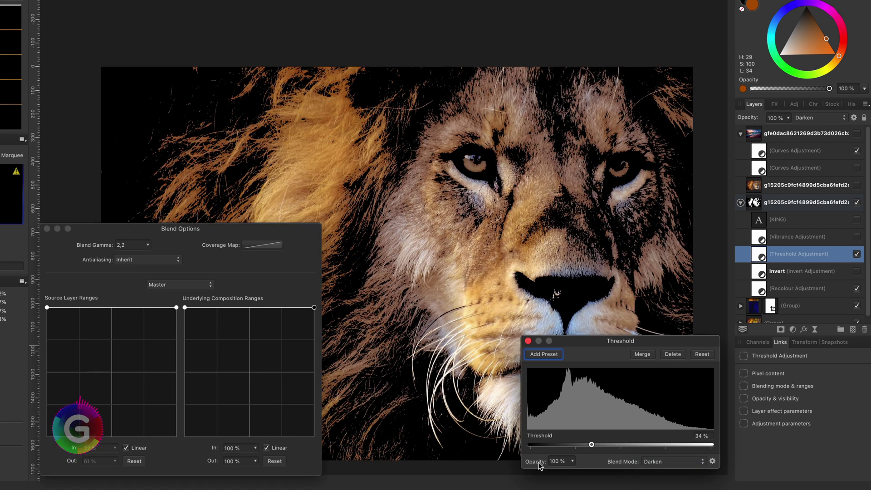
drag(539, 465, 492, 459)
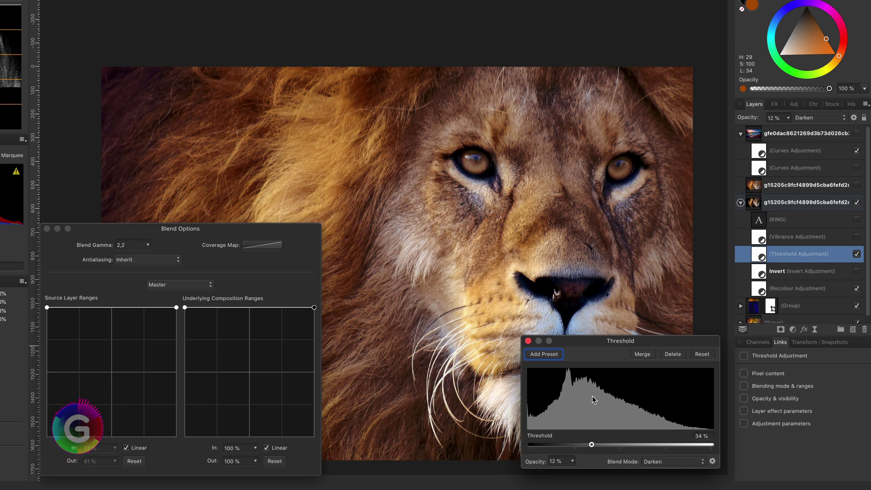
Turn on the Vibrance adjustment with 60% Saturation in Darken mode, then close its settings.
click(791, 238)
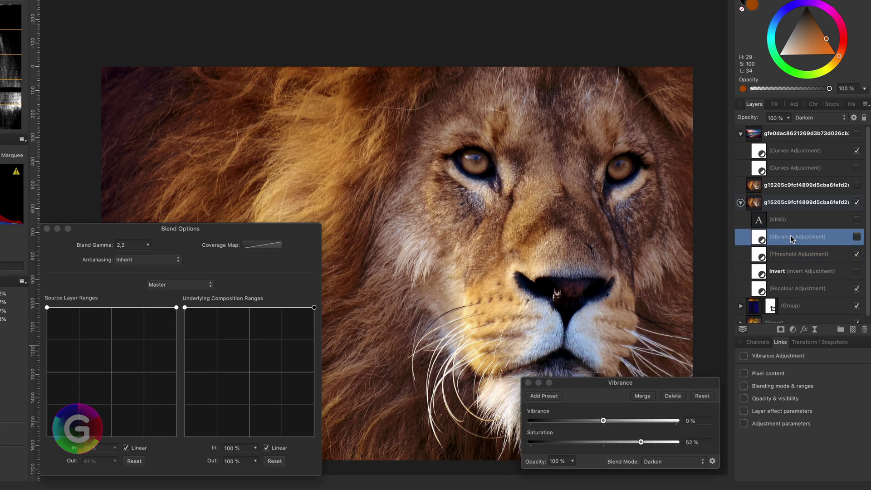
click(857, 237)
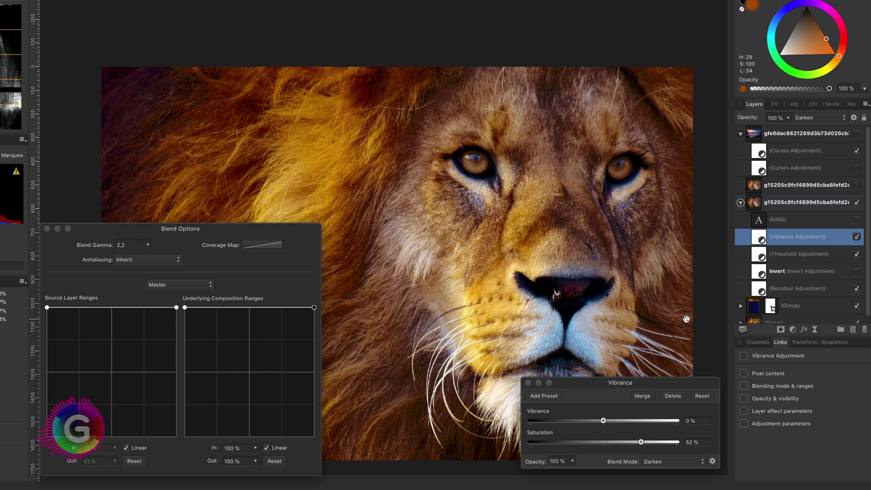
mouse_move(640, 443)
mouse_down()
mouse_move(572, 443)
mouse_move(660, 446)
mouse_move(642, 446)
mouse_up()
click(672, 462)
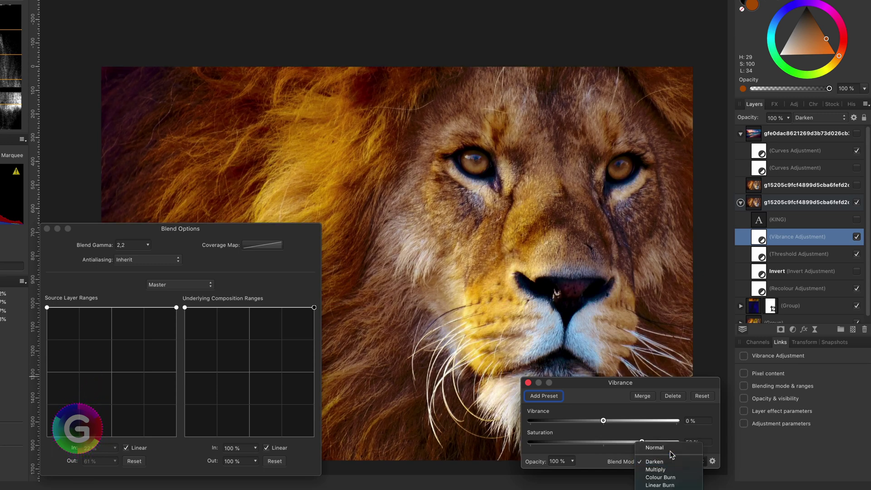
click(672, 450)
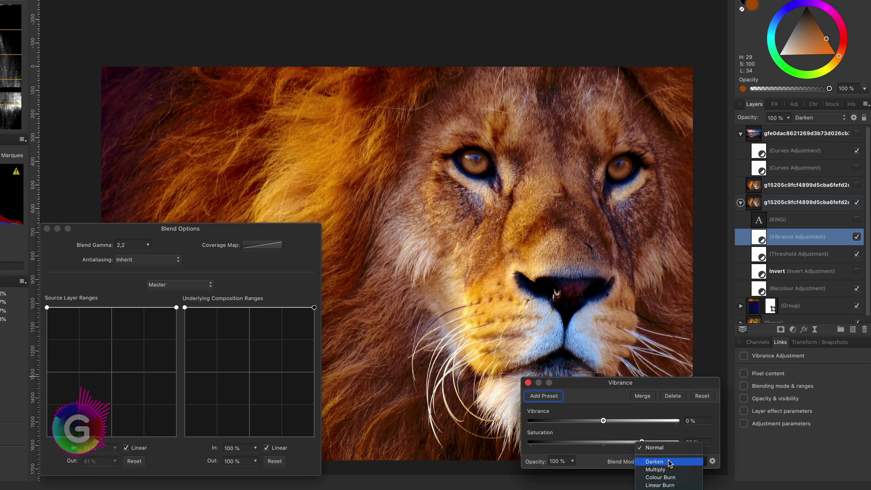
click(670, 463)
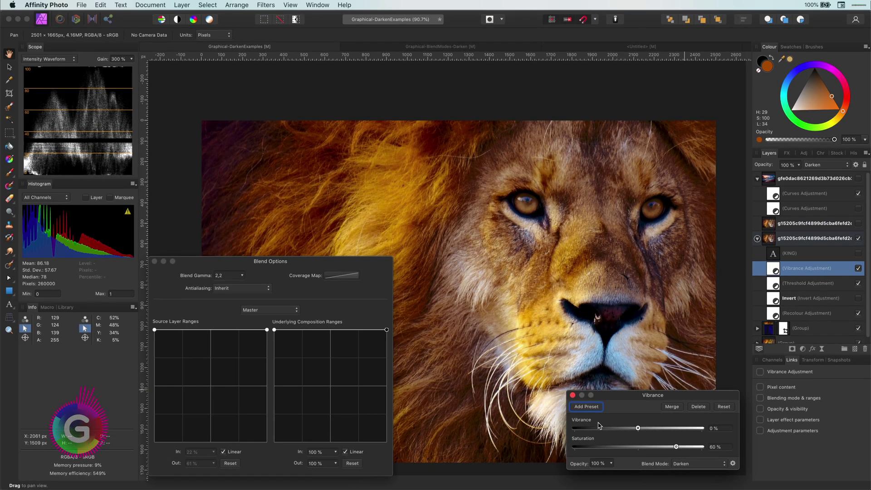
click(569, 395)
Close the blend ranges, collapse the lion group, and show the beach photo layer.
click(147, 259)
click(757, 238)
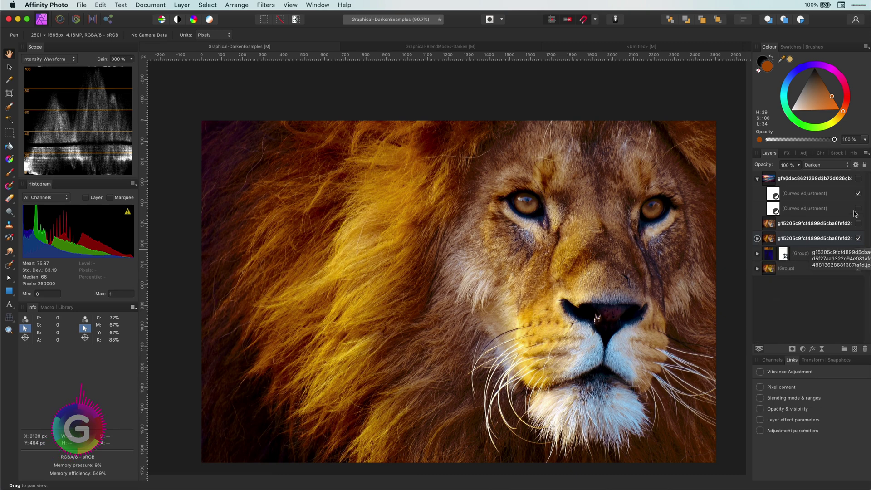
click(859, 179)
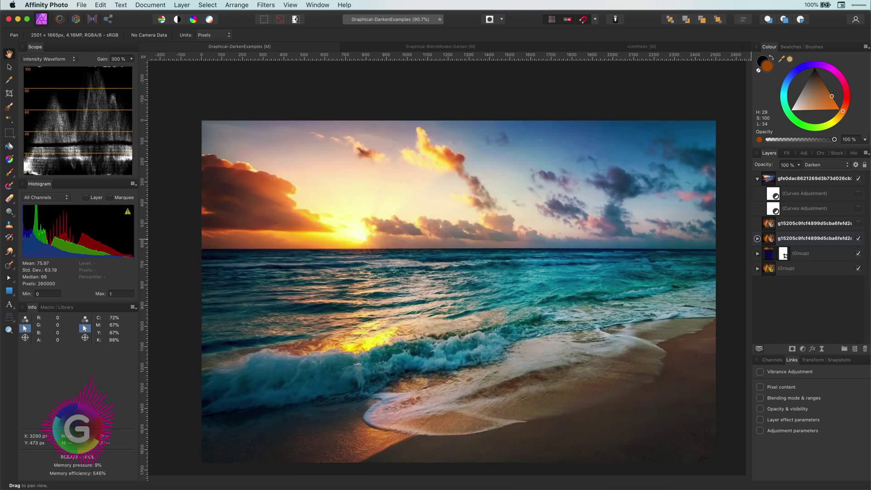
Turn on the top Curves adjustment and blend it in Darken mode.
click(858, 194)
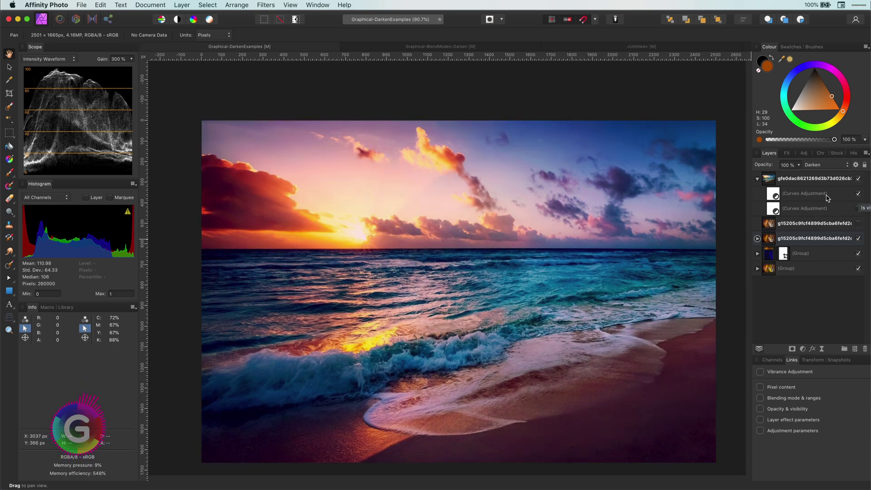
click(840, 193)
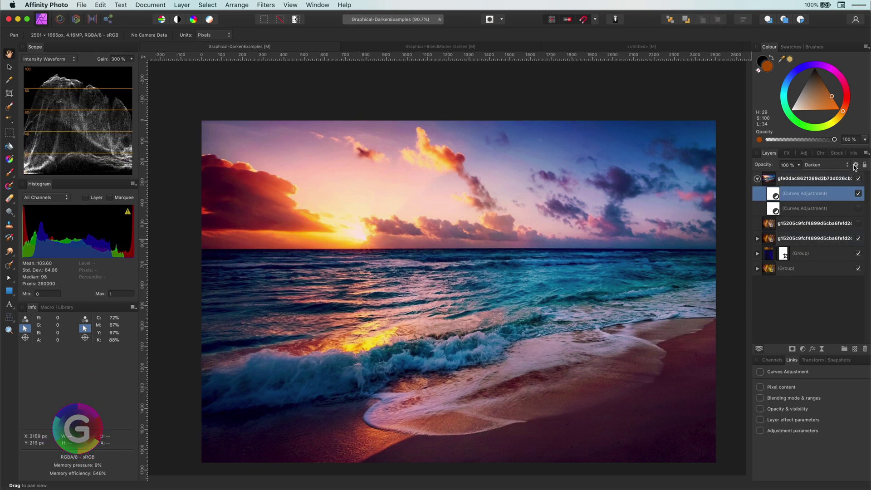
click(856, 165)
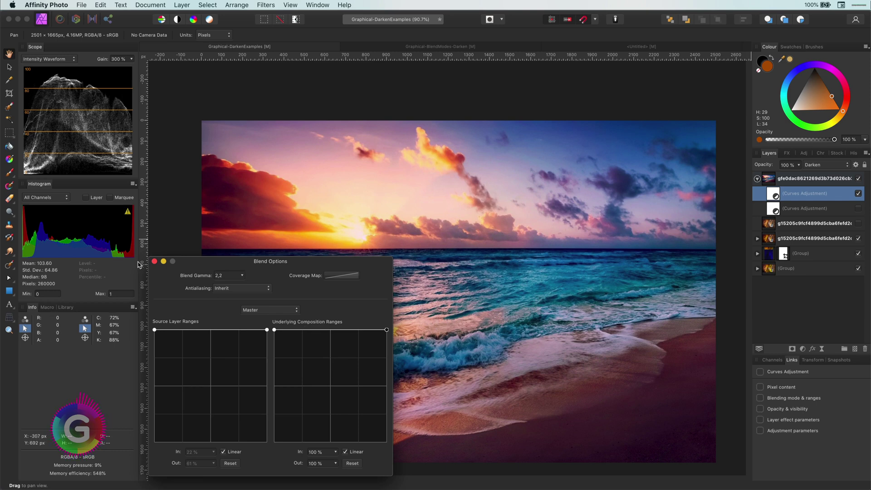
click(153, 262)
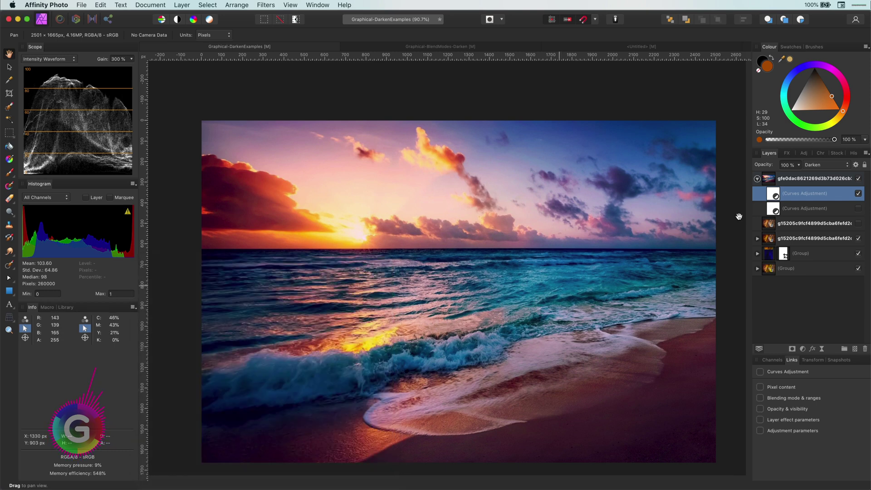
click(826, 166)
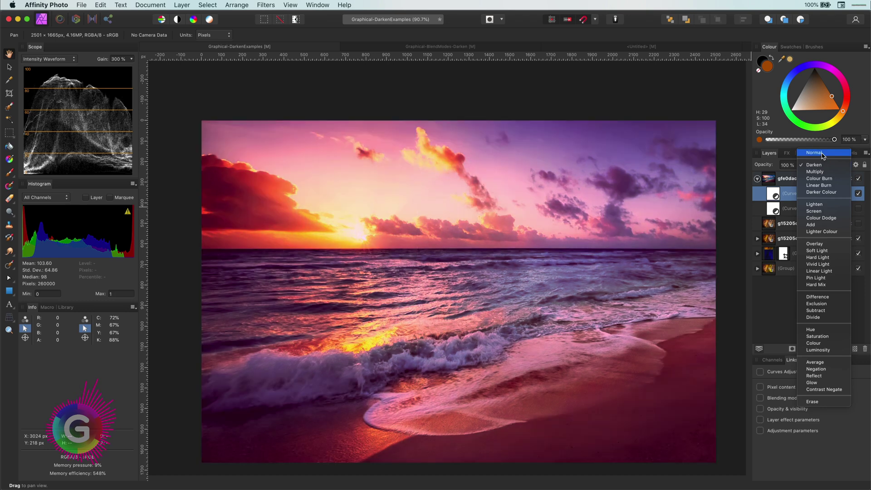
click(817, 165)
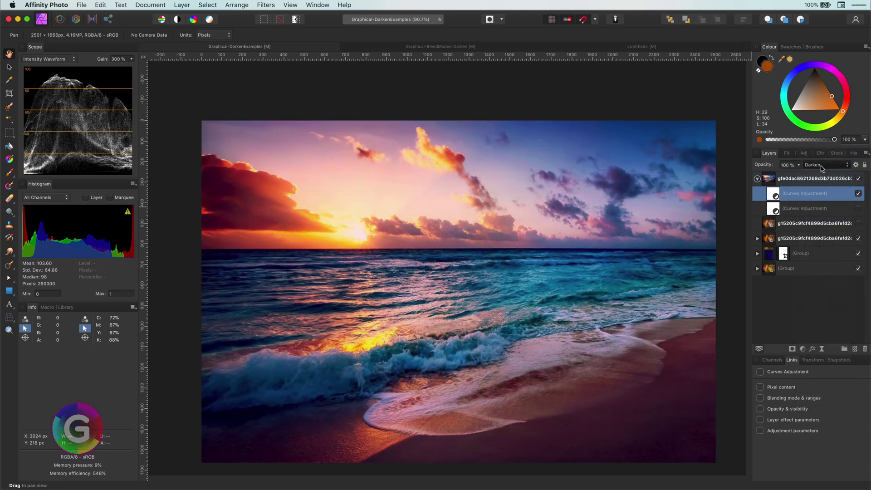